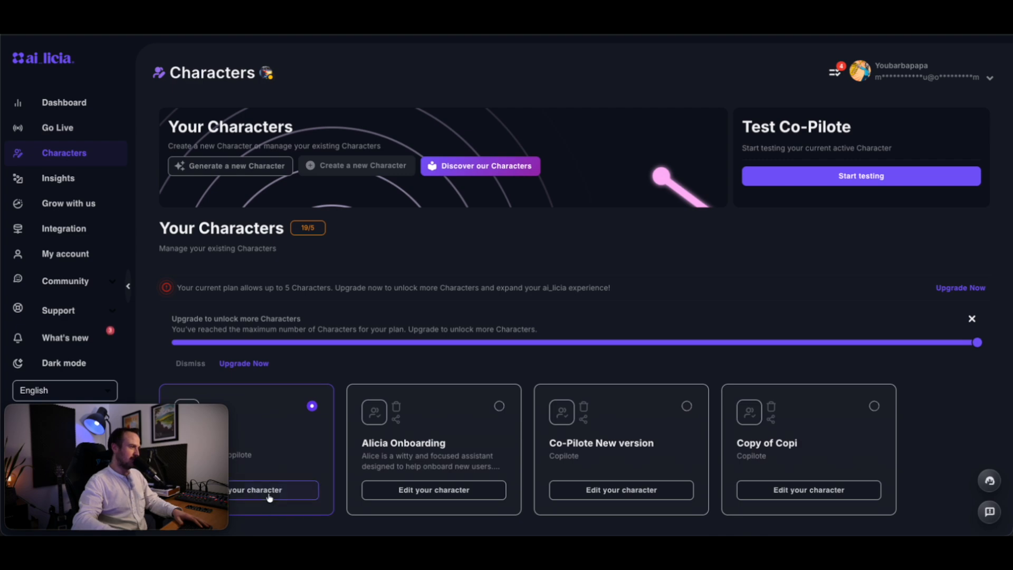
- Open the Co-Pilote character's settings and view its Actions & Recipes list
{"action": "left_click", "coordinate": [256, 491]}
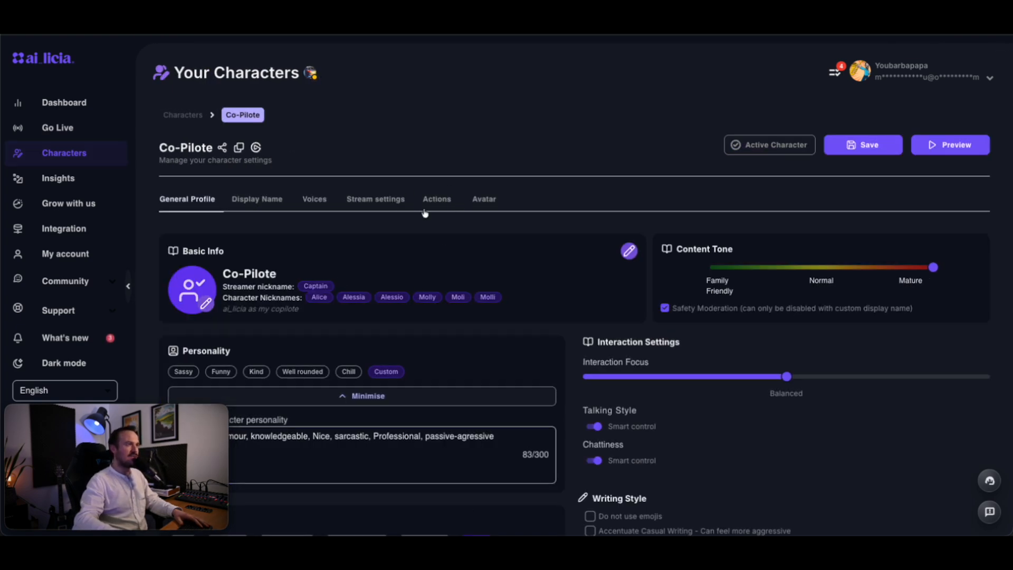
{"action": "left_click", "coordinate": [441, 200]}
{"action": "scroll", "coordinate": [946, 186], "scroll_direction": "down", "scroll_amount": 2}
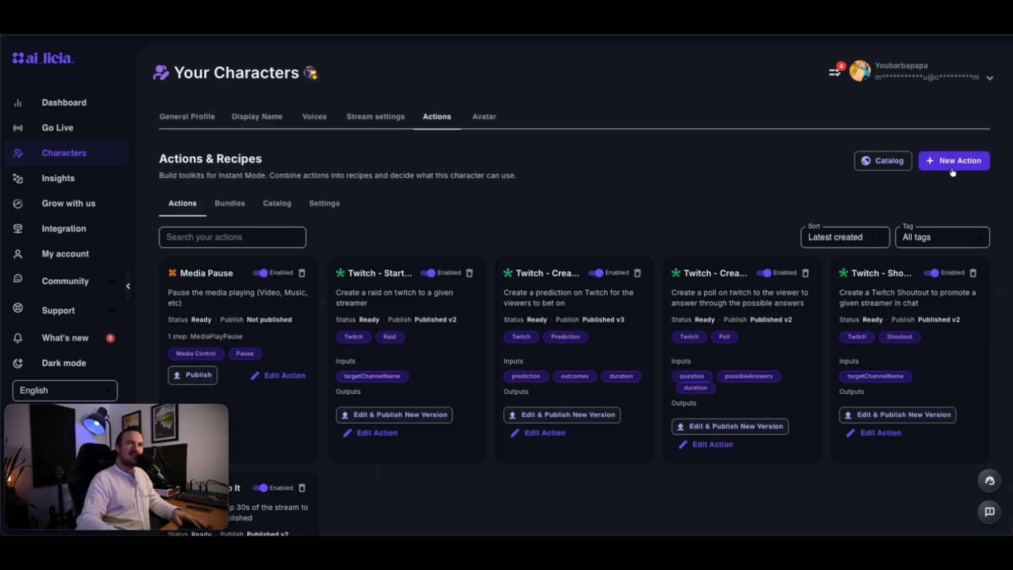
- Start a new Keystroke action with one Keyboard step bound to the I key
{"action": "left_click", "coordinate": [967, 170]}
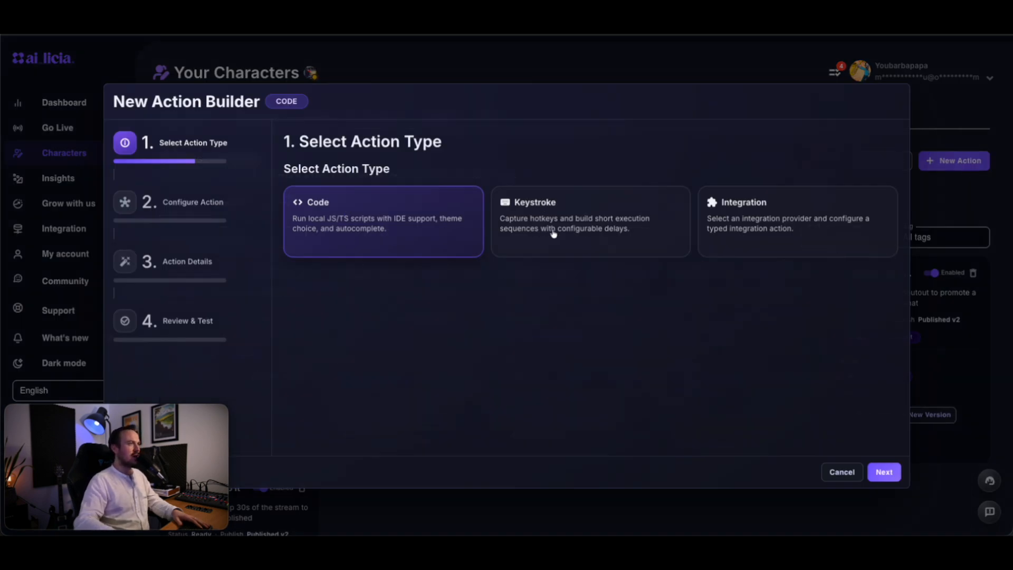
{"action": "left_click", "coordinate": [586, 240]}
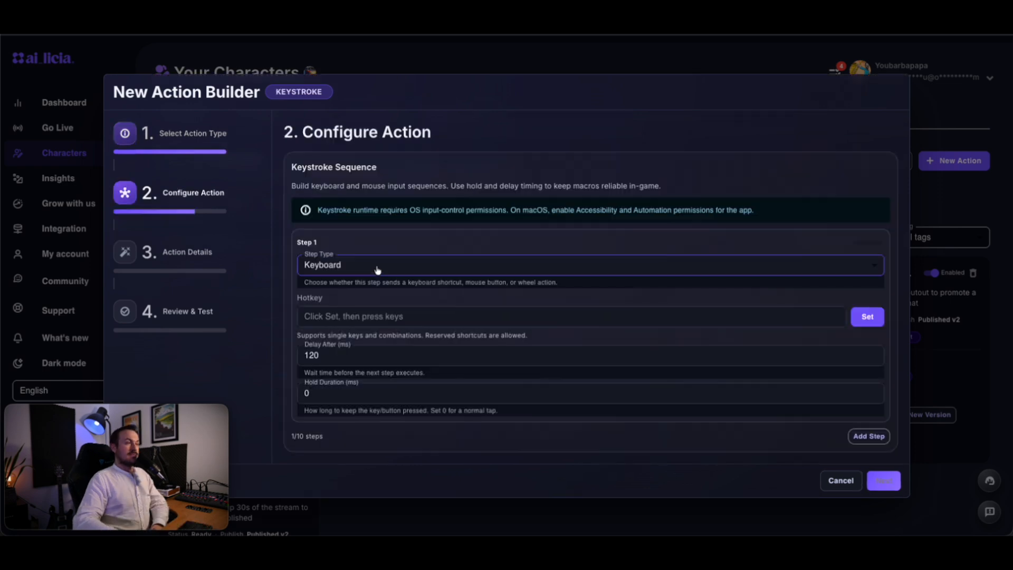
{"action": "left_click", "coordinate": [350, 268]}
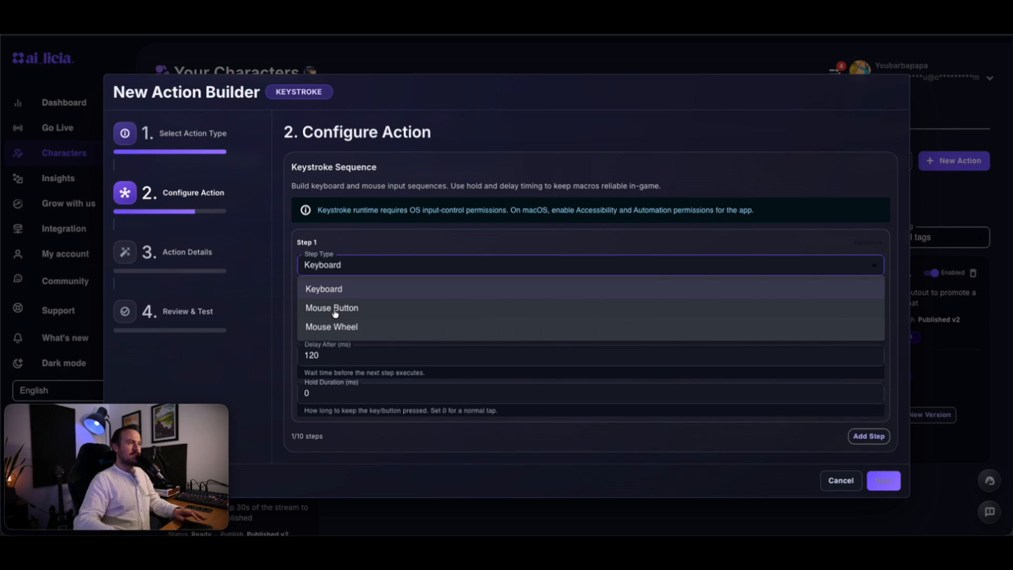
{"action": "left_click", "coordinate": [341, 290]}
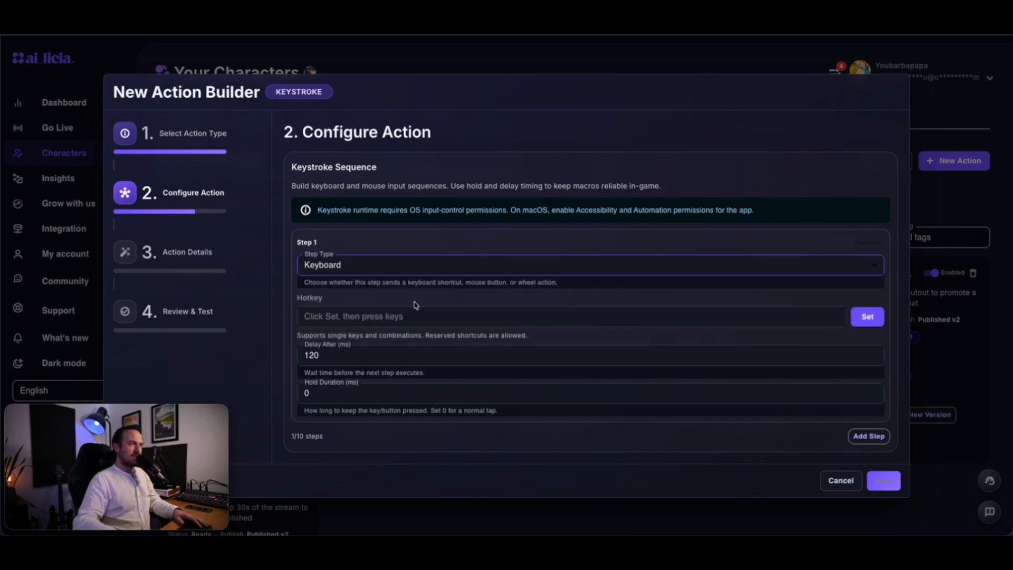
{"action": "left_click", "coordinate": [348, 316]}
{"action": "key", "text": "i"}
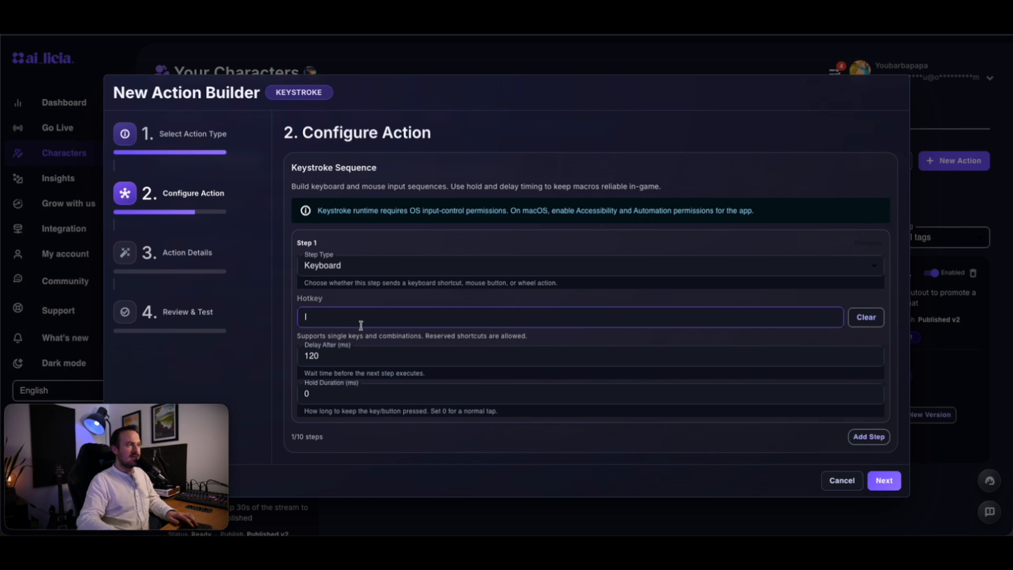
{"action": "left_click", "coordinate": [885, 482]}
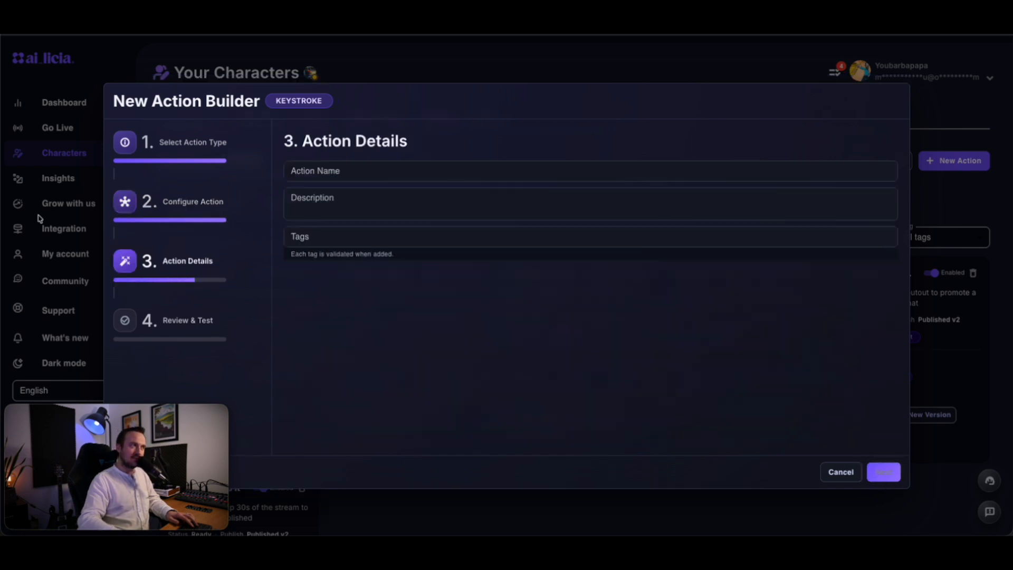
- Name it 'SC - Toggle Engines', describe it 'Turn on or off the engines', tag Star Citizen and Engines
{"action": "left_click", "coordinate": [346, 170]}
{"action": "type", "text": "SC"}
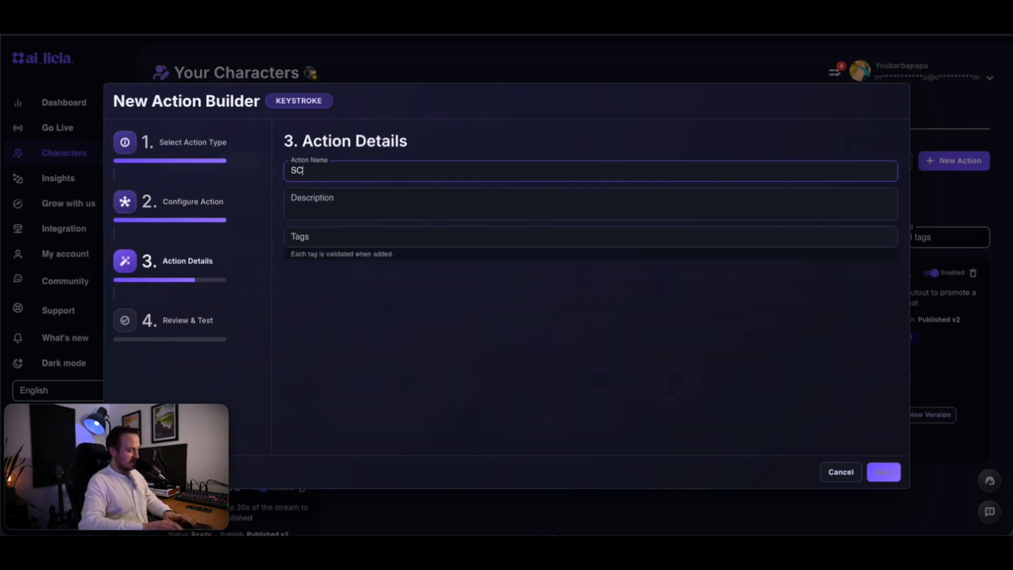
{"action": "type", "text": " - Toggle En"}
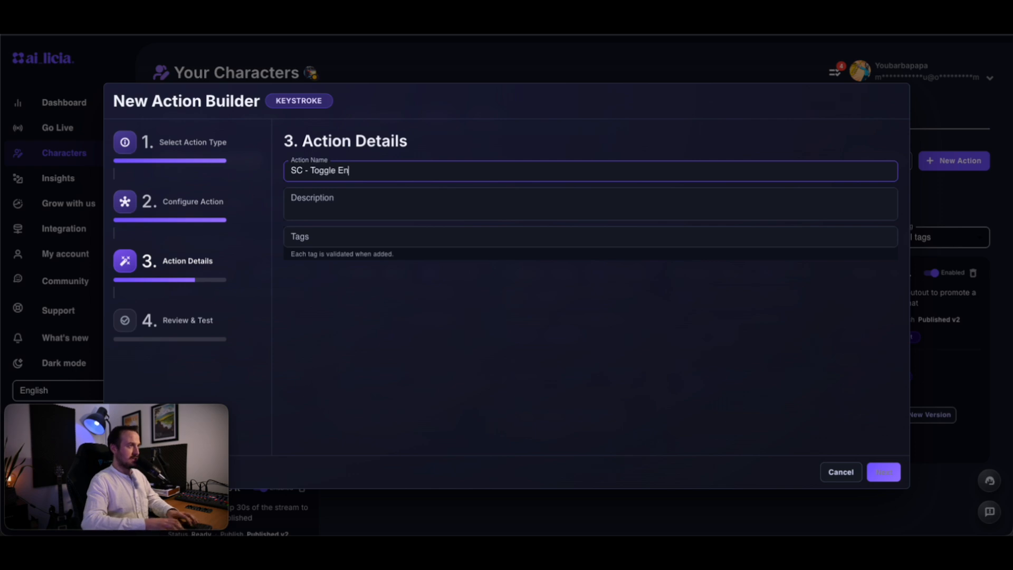
{"action": "type", "text": "gines"}
{"action": "key", "text": "Tab"}
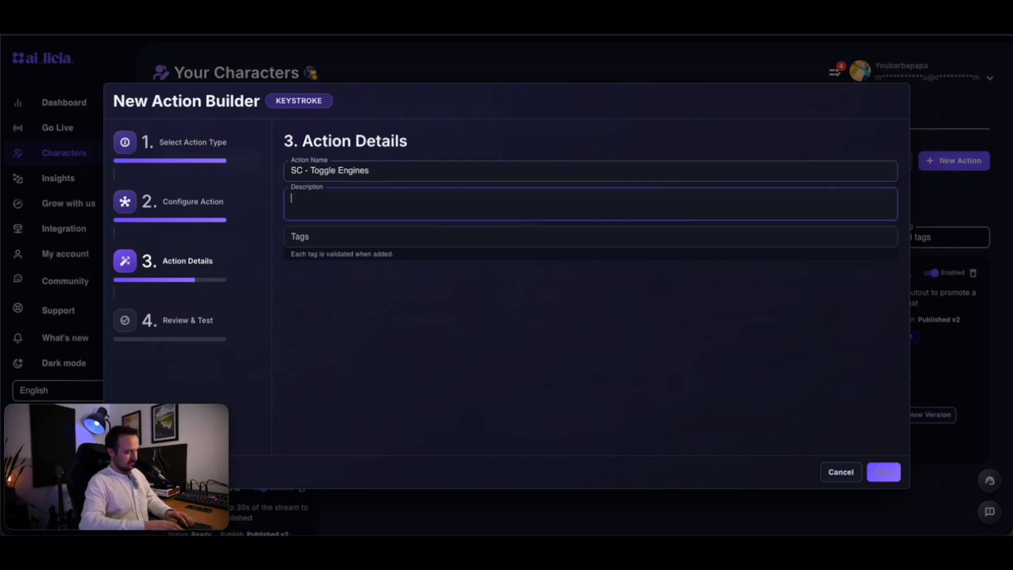
{"action": "type", "text": "Turn on or"}
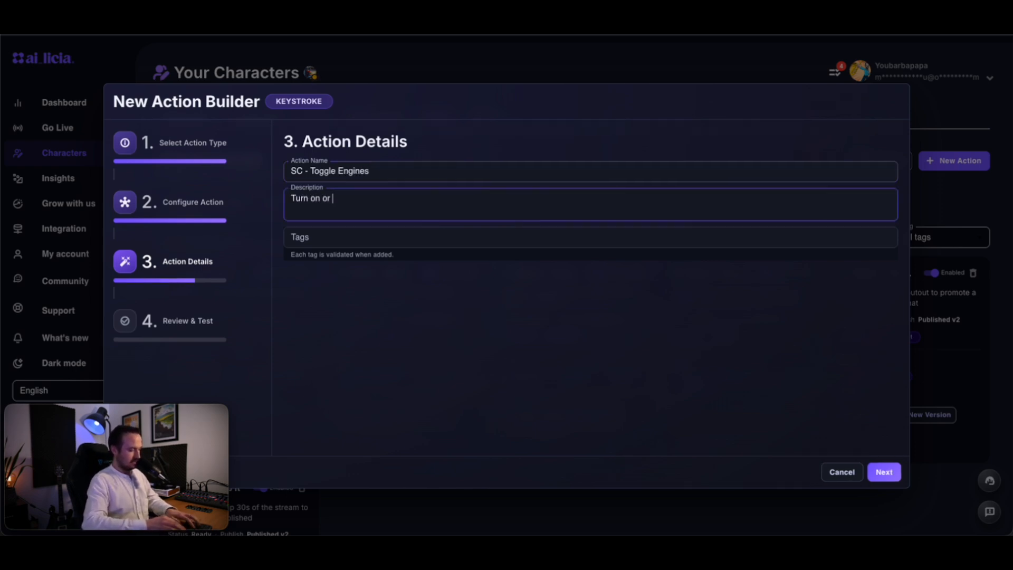
{"action": "type", "text": " off the engines"}
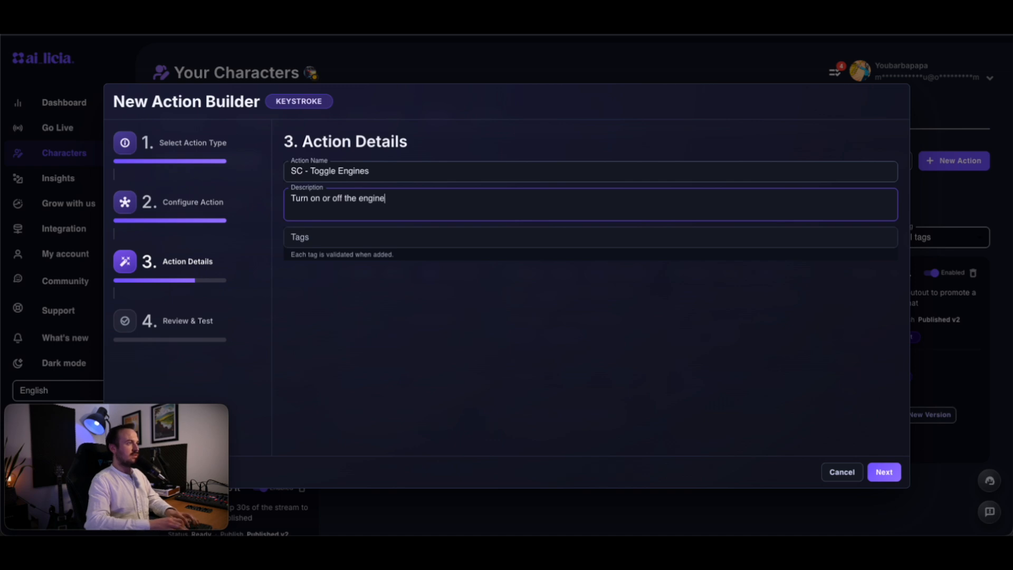
{"action": "key", "text": "Tab"}
{"action": "type", "text": "S"}
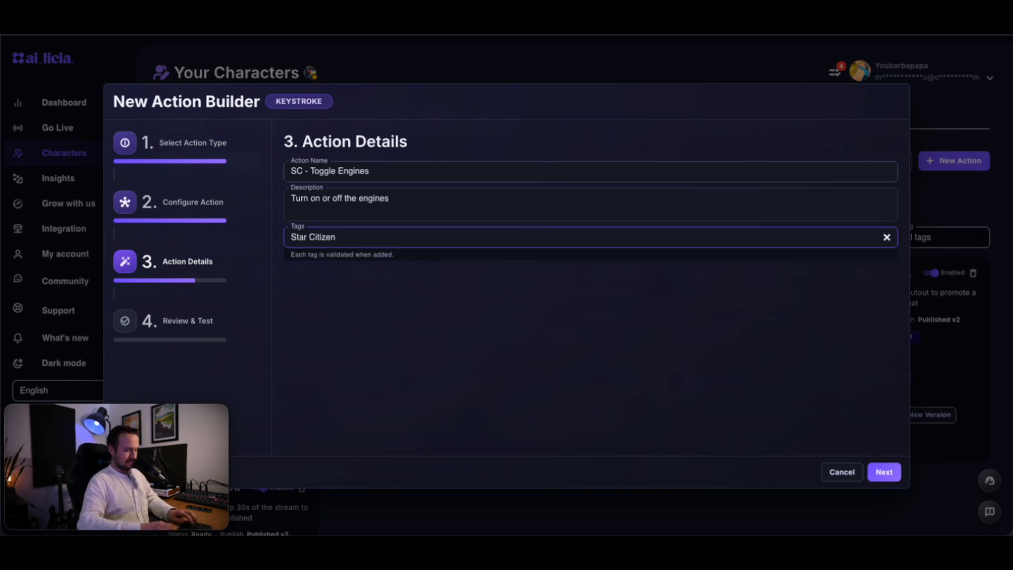
{"action": "key", "text": "Return"}
{"action": "type", "text": "Engines"}
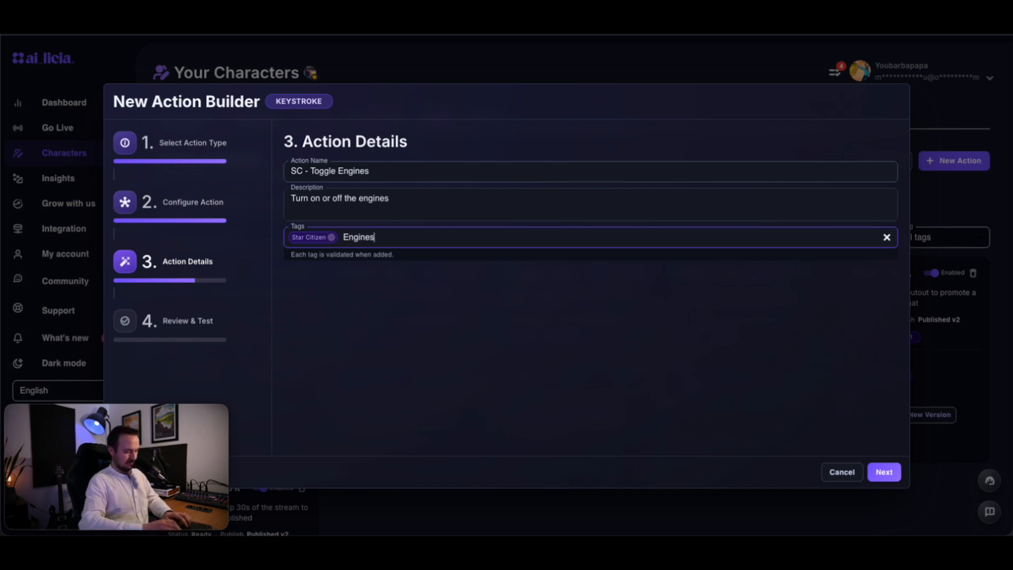
{"action": "key", "text": "Return"}
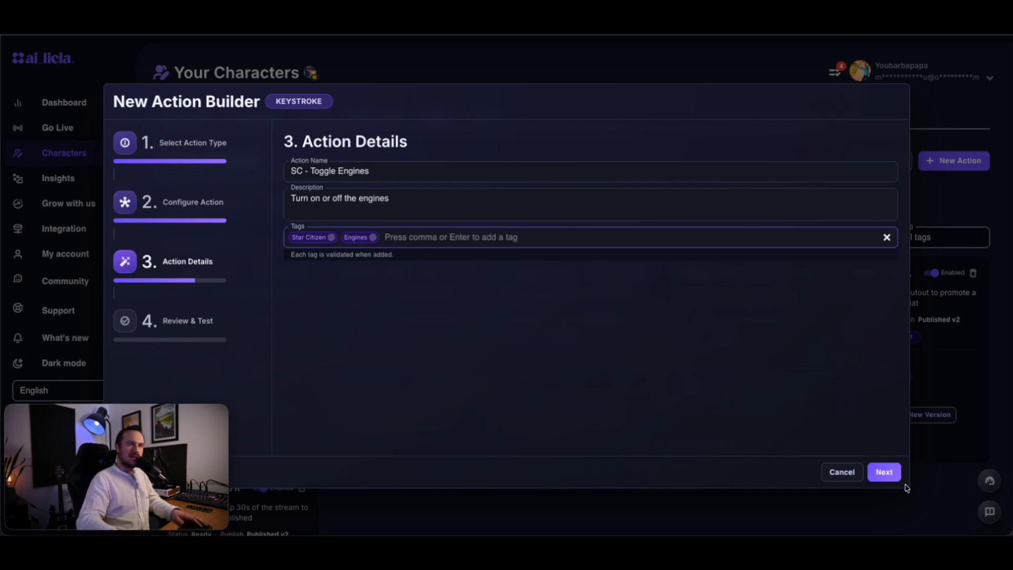
{"action": "left_click", "coordinate": [884, 472]}
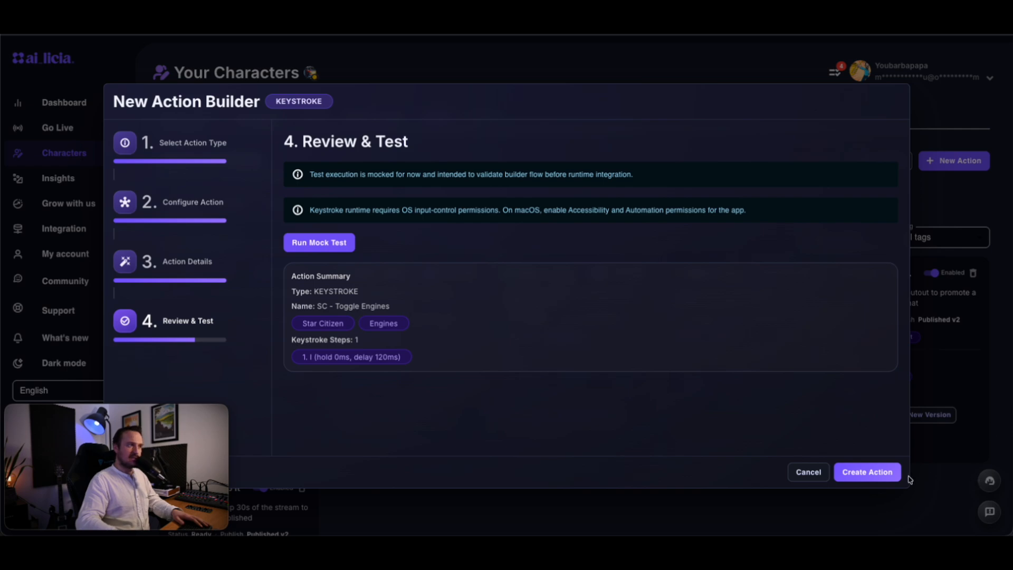
- Create the SC - Toggle Engines action and switch its Enabled toggle off and back on
{"action": "left_click", "coordinate": [877, 474]}
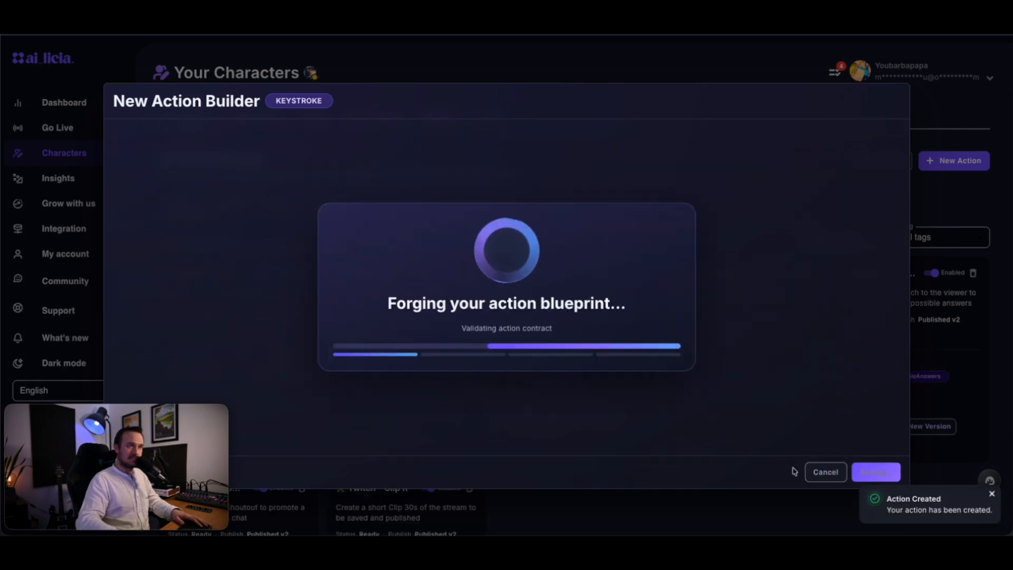
{"action": "scroll", "coordinate": [211, 280], "scroll_direction": "down", "scroll_amount": 2}
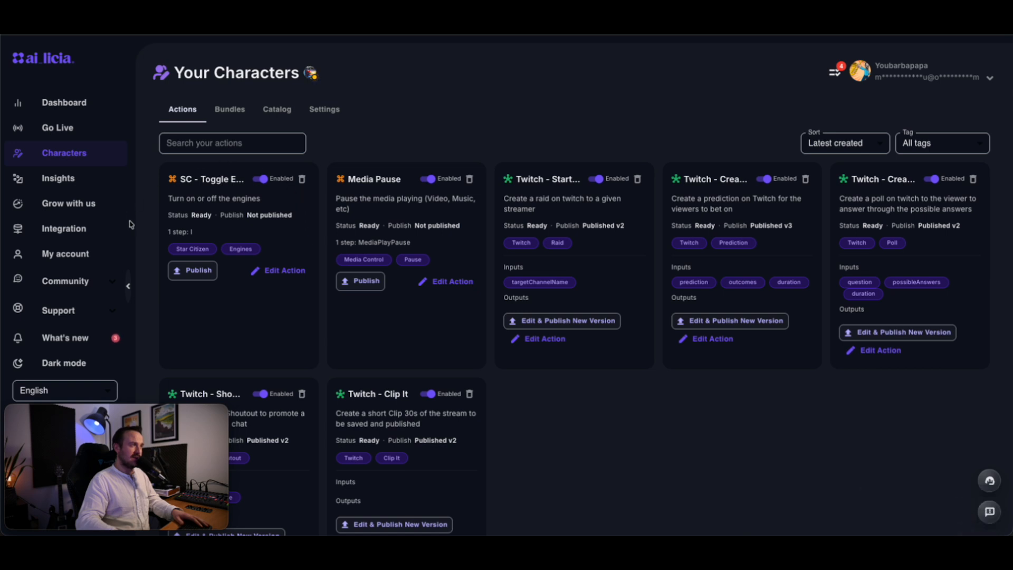
{"action": "left_click", "coordinate": [259, 179]}
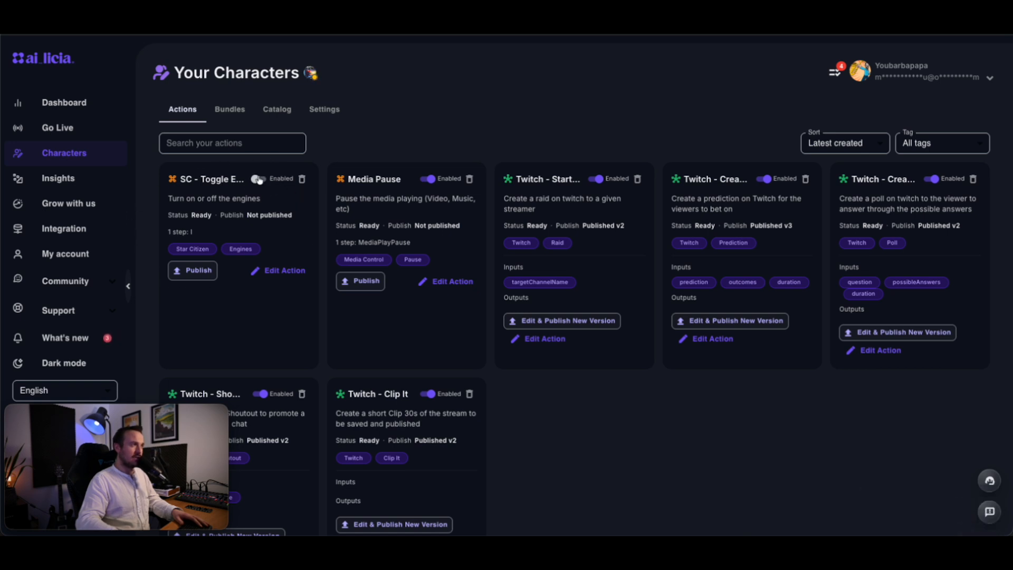
{"action": "left_click", "coordinate": [260, 179]}
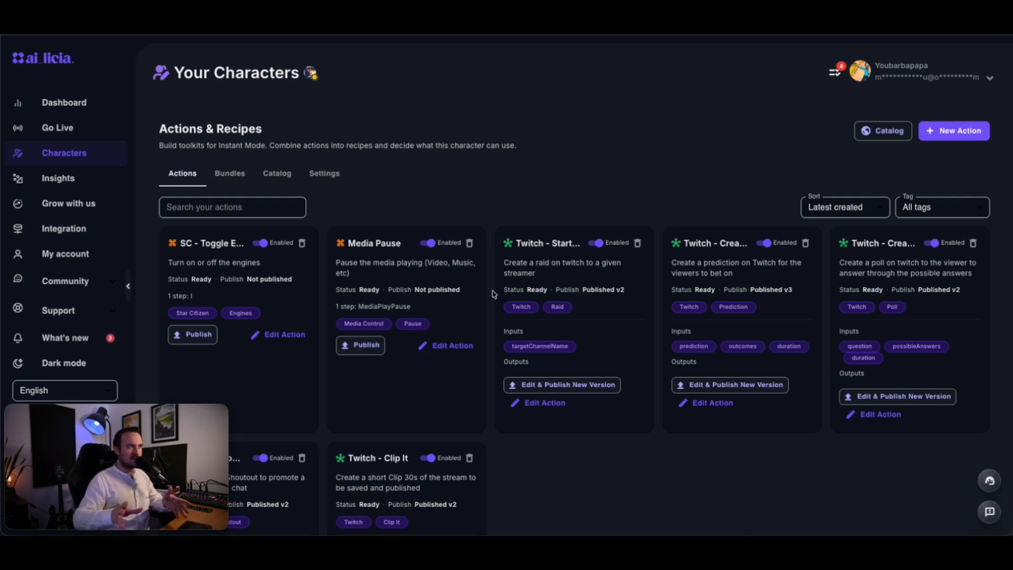
- Start another Keystroke action whose first keyboard step presses U
{"action": "left_click", "coordinate": [966, 139]}
{"action": "left_click", "coordinate": [573, 232]}
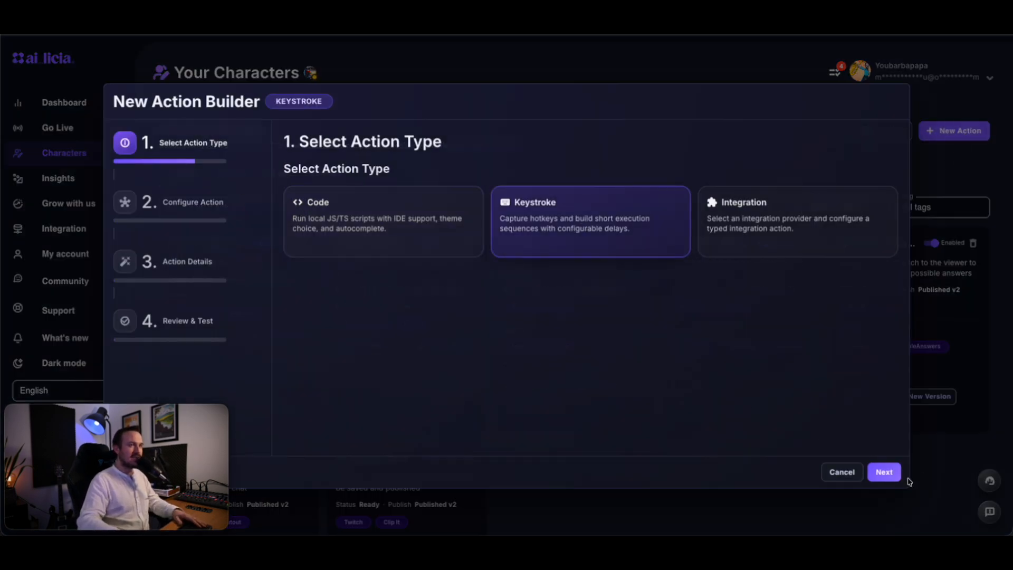
{"action": "left_click", "coordinate": [892, 473]}
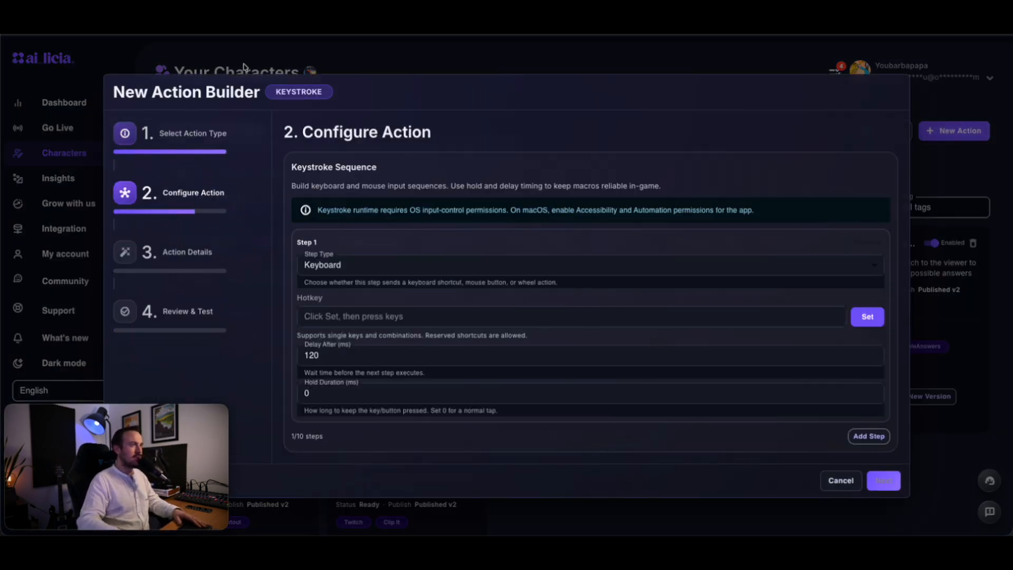
{"action": "left_click", "coordinate": [356, 315]}
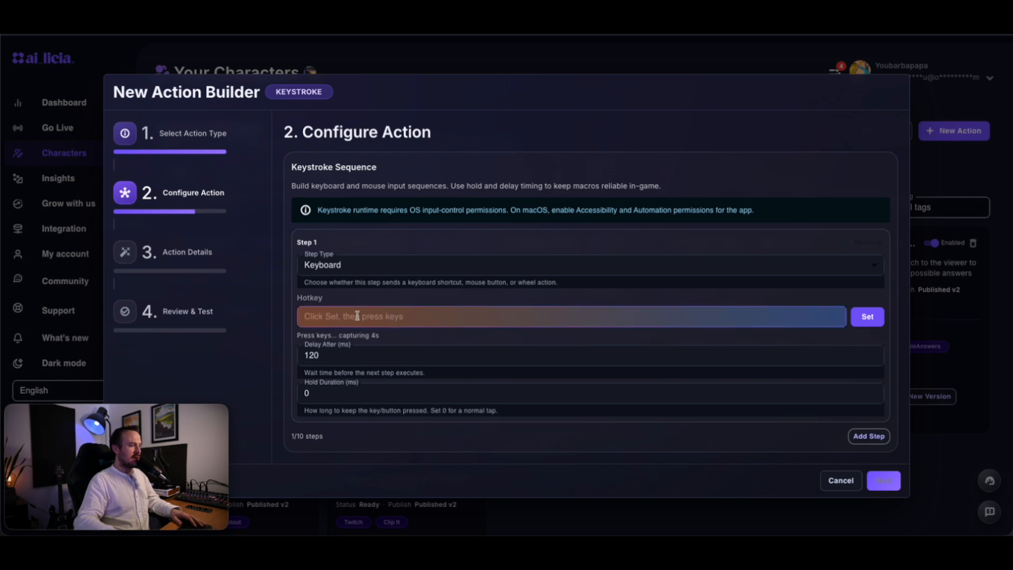
{"action": "key", "text": "u"}
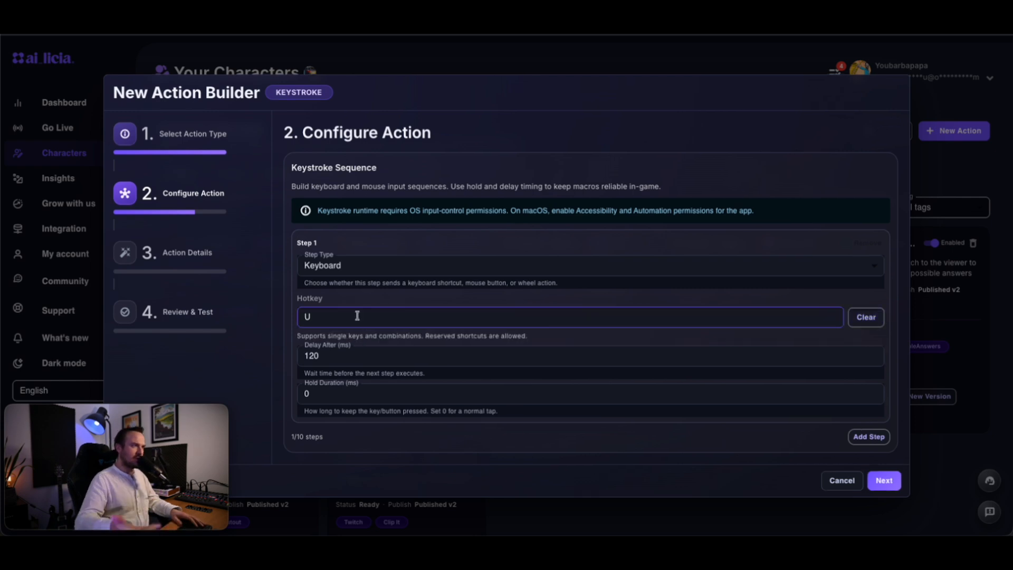
- Add a second keyboard step bound to the I key
{"action": "left_click", "coordinate": [870, 436]}
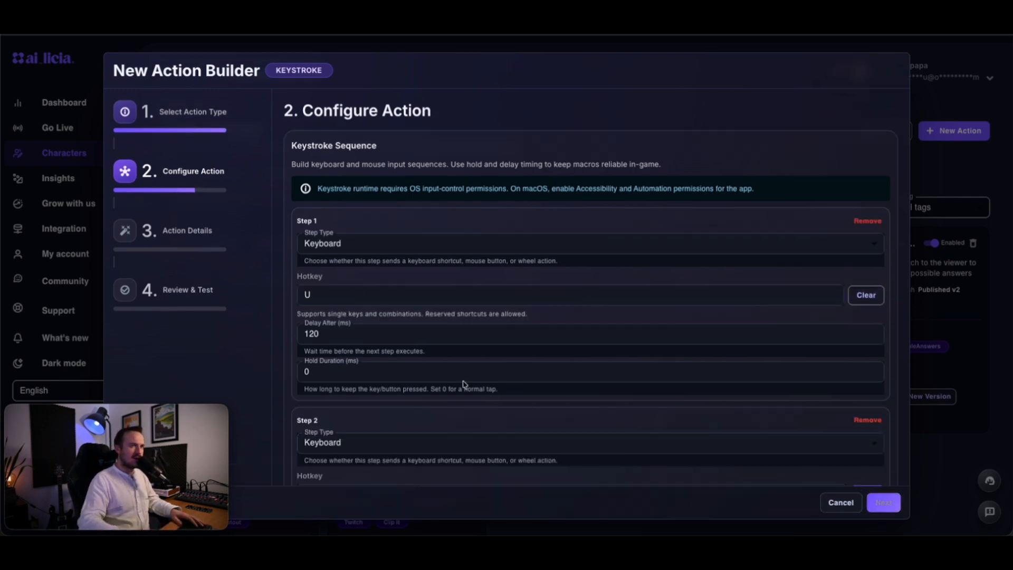
{"action": "scroll", "coordinate": [462, 369], "scroll_direction": "down", "scroll_amount": 2}
{"action": "scroll", "coordinate": [462, 365], "scroll_direction": "down", "scroll_amount": 2}
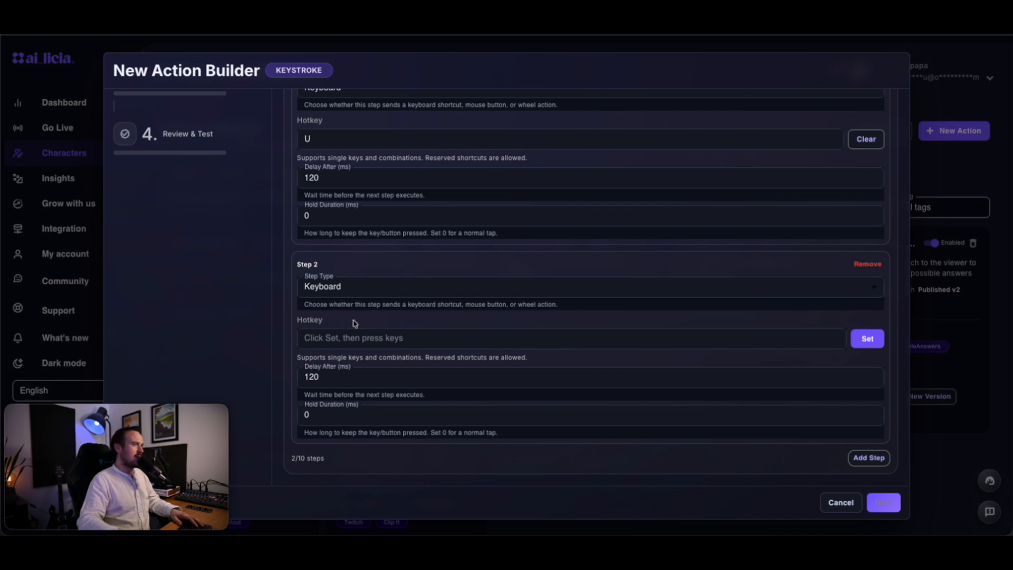
{"action": "left_click", "coordinate": [353, 338]}
{"action": "key", "text": "i"}
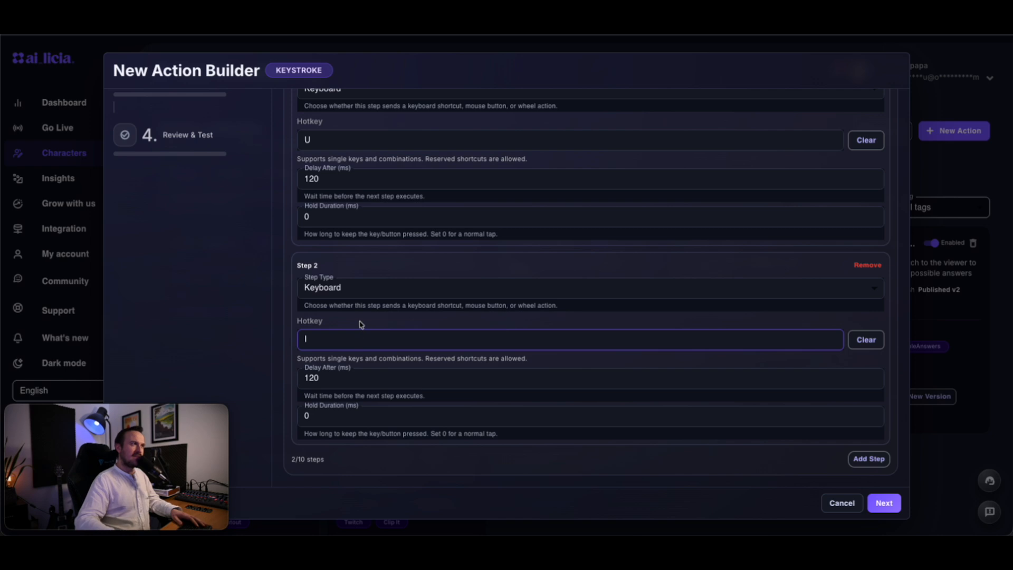
- Give the U step a 200 ms Delay After and 50 ms Hold Duration
{"action": "scroll", "coordinate": [349, 306], "scroll_direction": "up", "scroll_amount": 3}
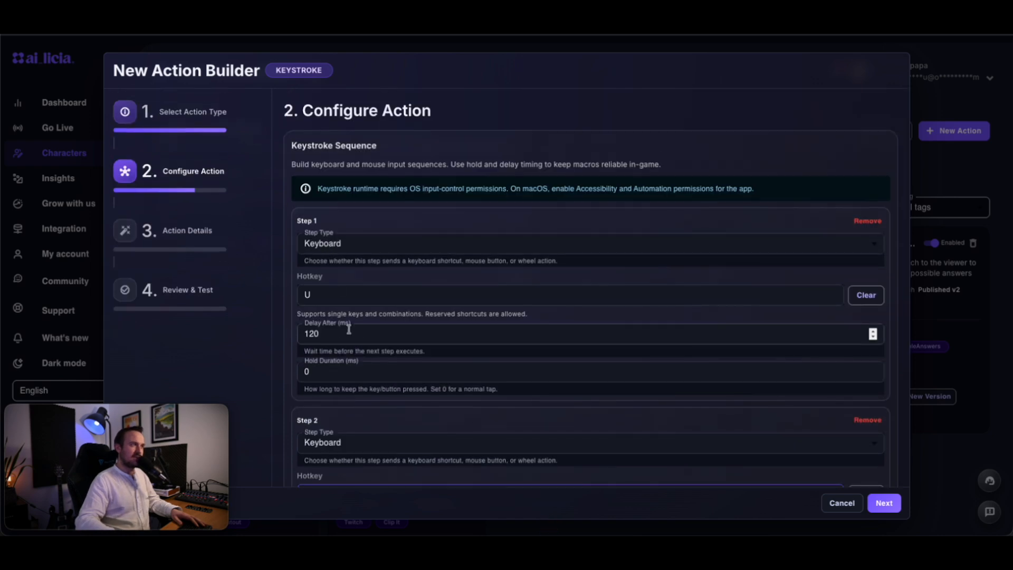
{"action": "scroll", "coordinate": [331, 348], "scroll_direction": "down", "scroll_amount": 4}
{"action": "scroll", "coordinate": [323, 389], "scroll_direction": "down", "scroll_amount": 1}
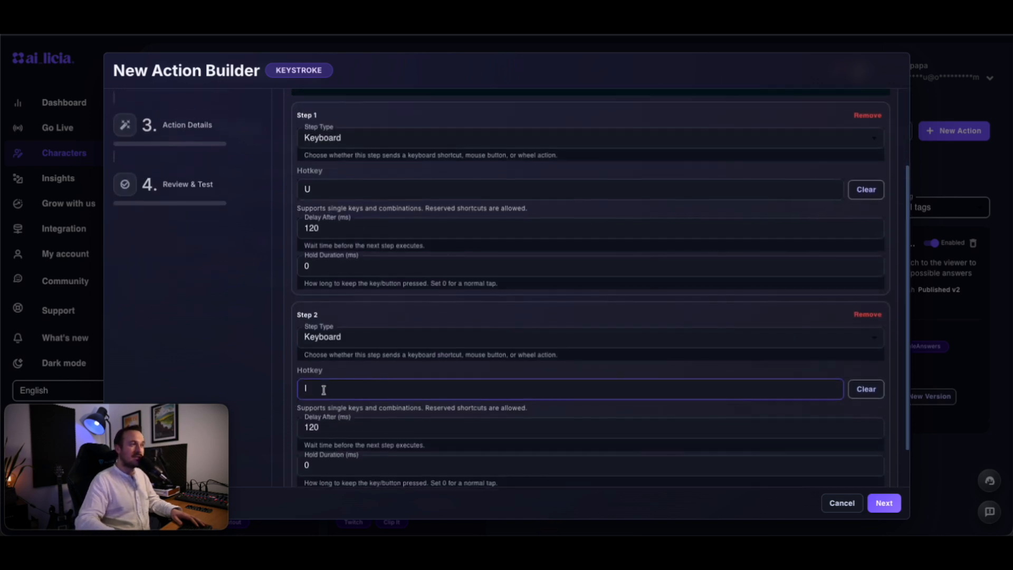
{"action": "left_click", "coordinate": [321, 255]}
{"action": "scroll", "coordinate": [403, 287], "scroll_direction": "up", "scroll_amount": 1}
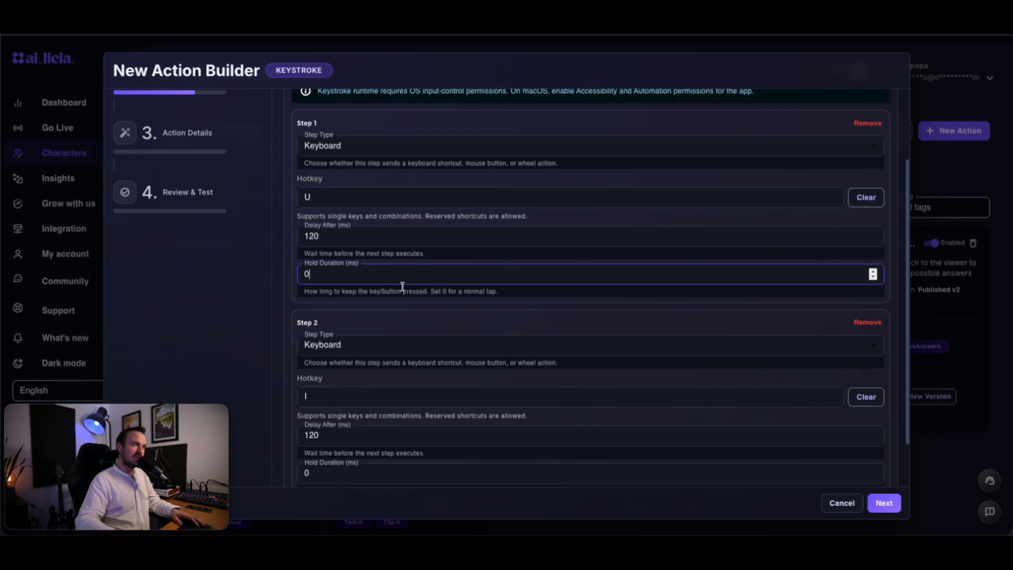
{"action": "left_click", "coordinate": [357, 239]}
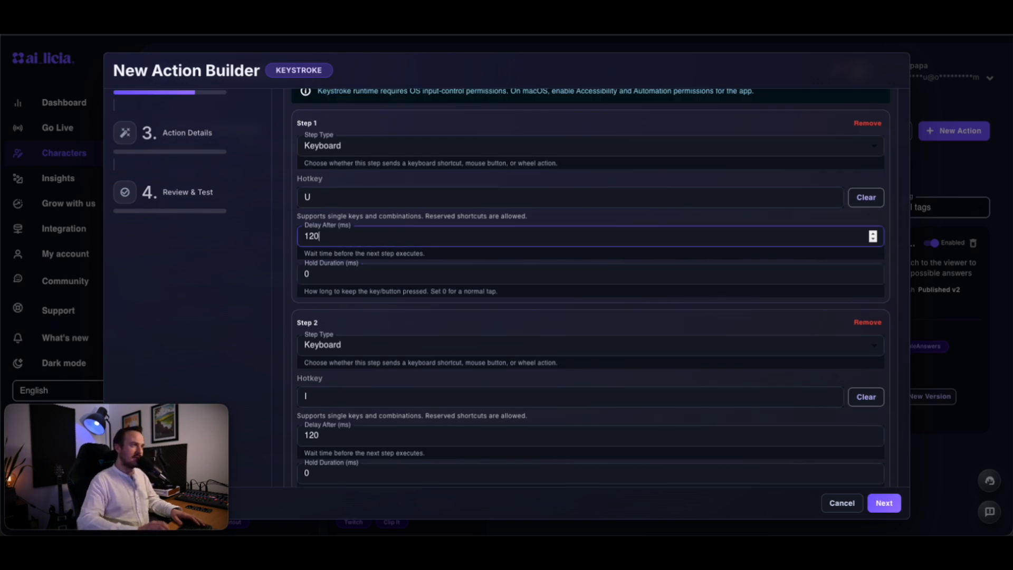
{"action": "key", "text": "BackSpace"}
{"action": "key", "text": "BackSpace"}
{"action": "key", "text": "BackSpace"}
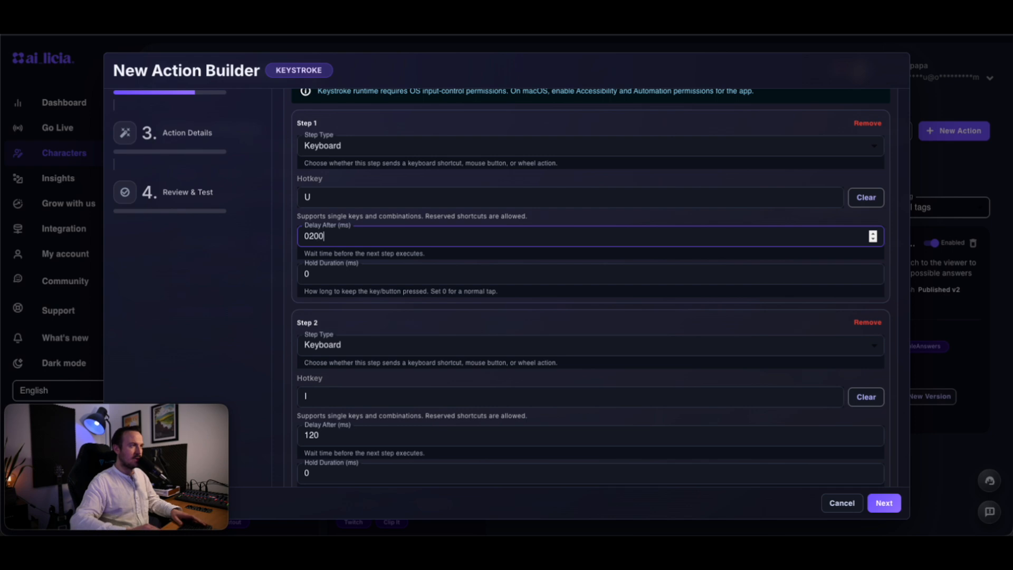
{"action": "left_click", "coordinate": [312, 318]}
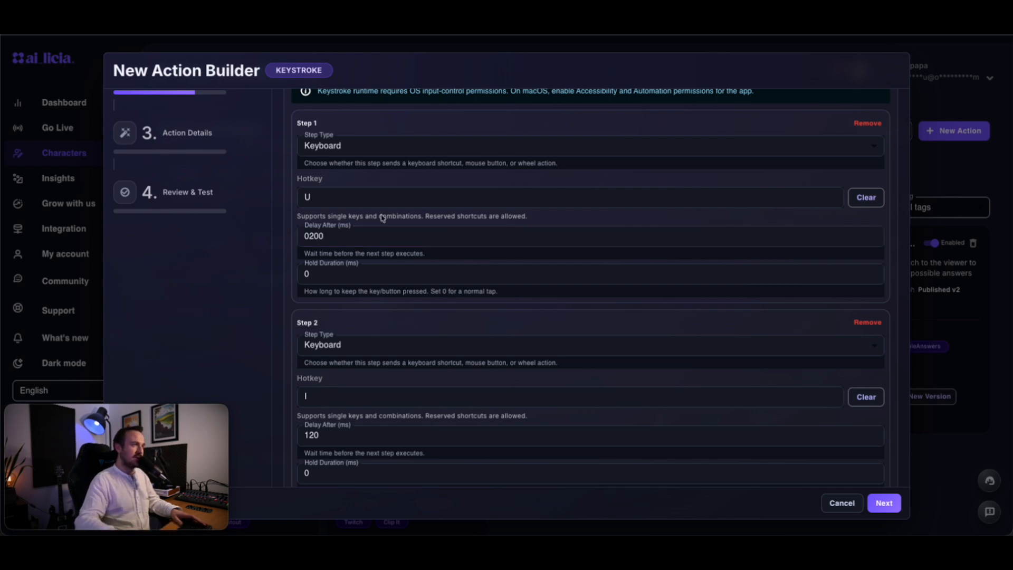
{"action": "scroll", "coordinate": [340, 242], "scroll_direction": "down", "scroll_amount": 3}
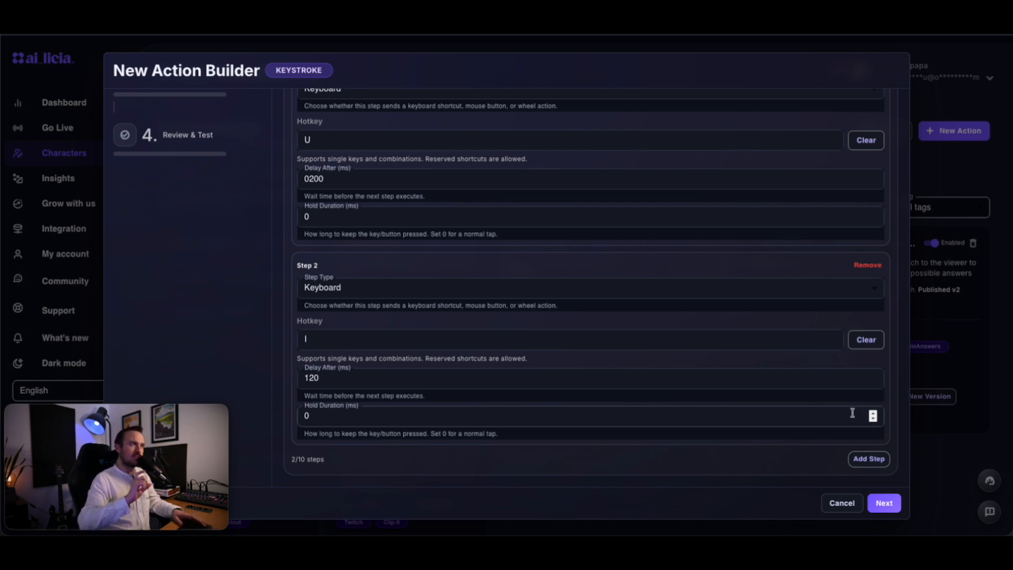
{"action": "left_click", "coordinate": [320, 224]}
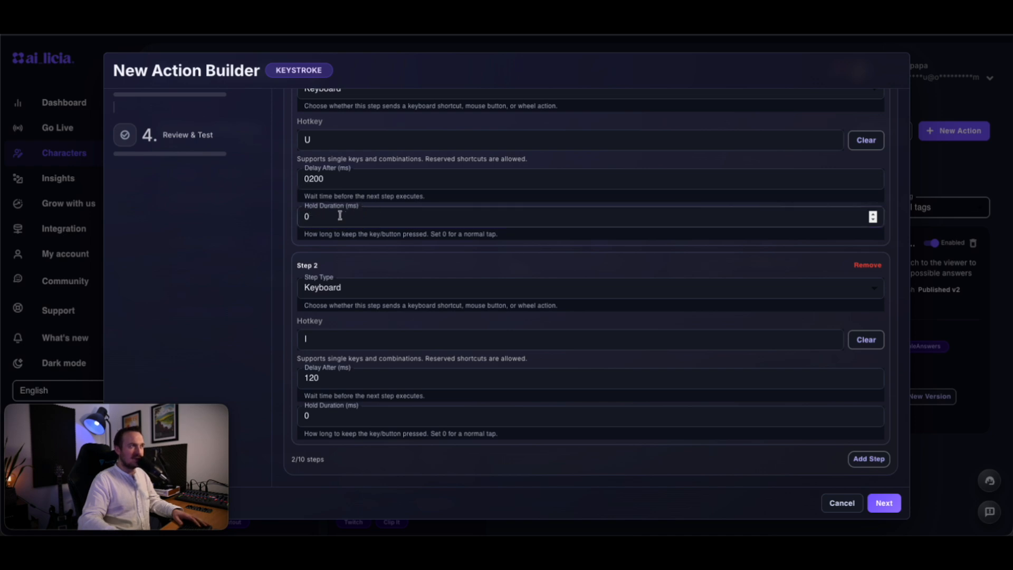
{"action": "type", "text": "50"}
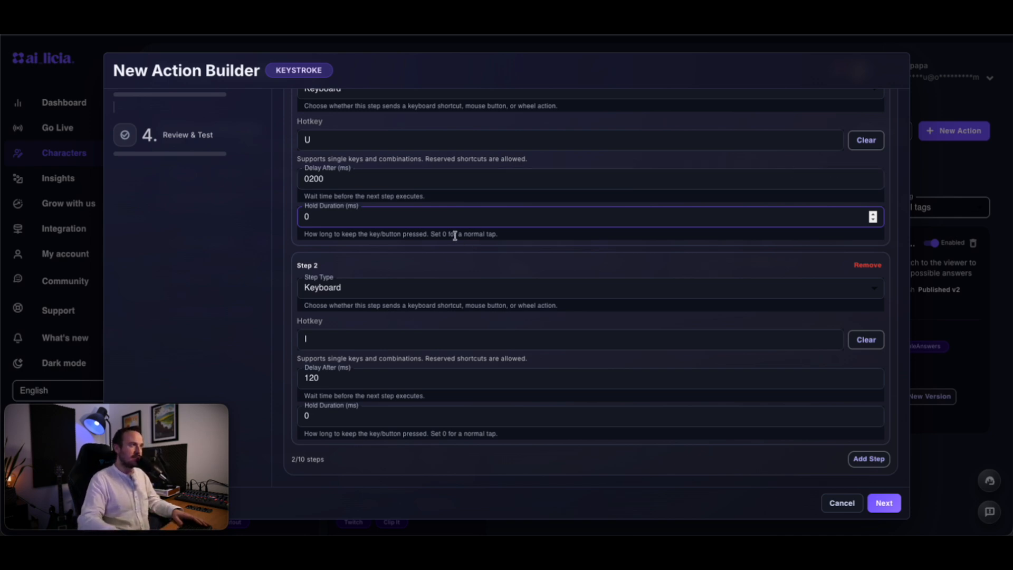
{"action": "left_click", "coordinate": [885, 503]}
- Name the action 'SC - Toggle Flight Ready' and describe it as switching on main power and engines
{"action": "left_click", "coordinate": [311, 162]}
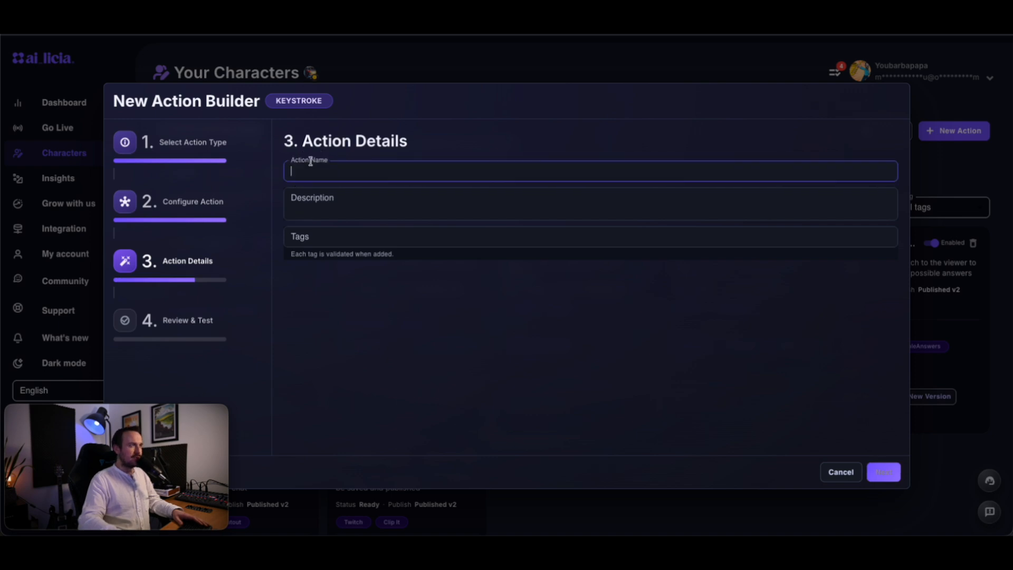
{"action": "type", "text": "SC"}
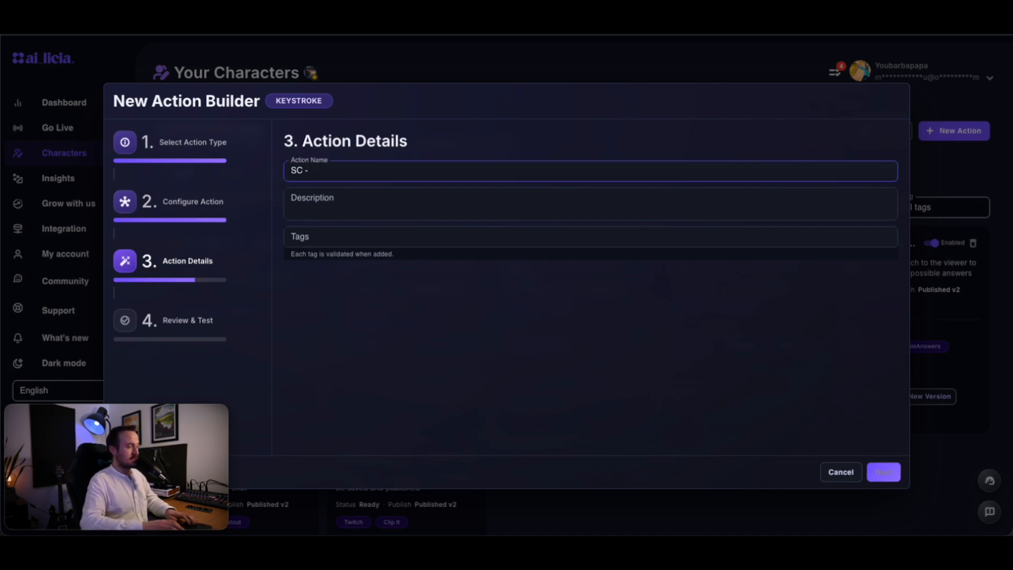
{"action": "type", "text": " - Flight Rea"}
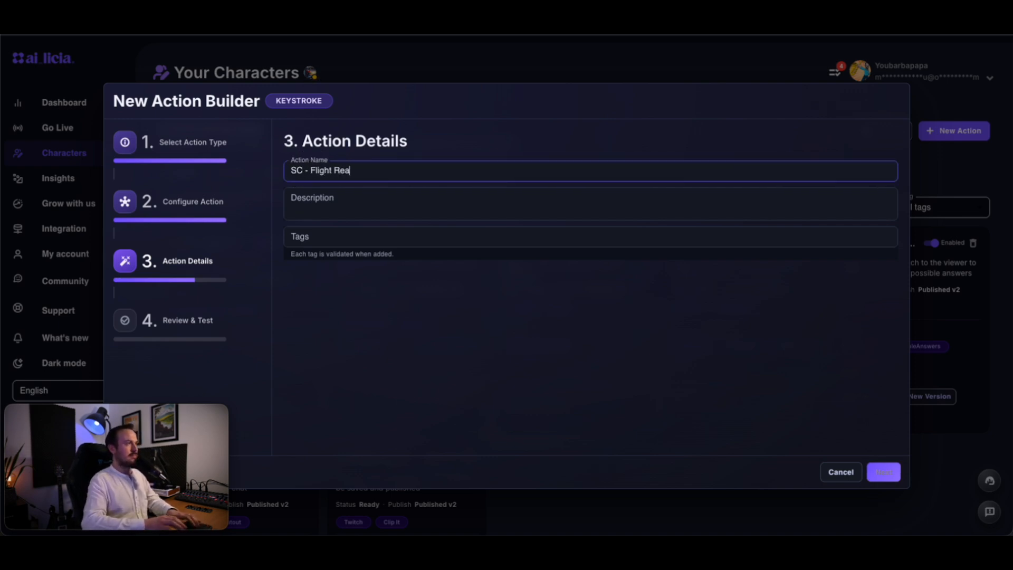
{"action": "type", "text": "y"}
{"action": "key", "text": "ctrl+Left"}
{"action": "key", "text": "ctrl+Left"}
{"action": "type", "text": "Toggle"}
{"action": "key", "text": "Tab"}
{"action": "type", "text": "Switch the"}
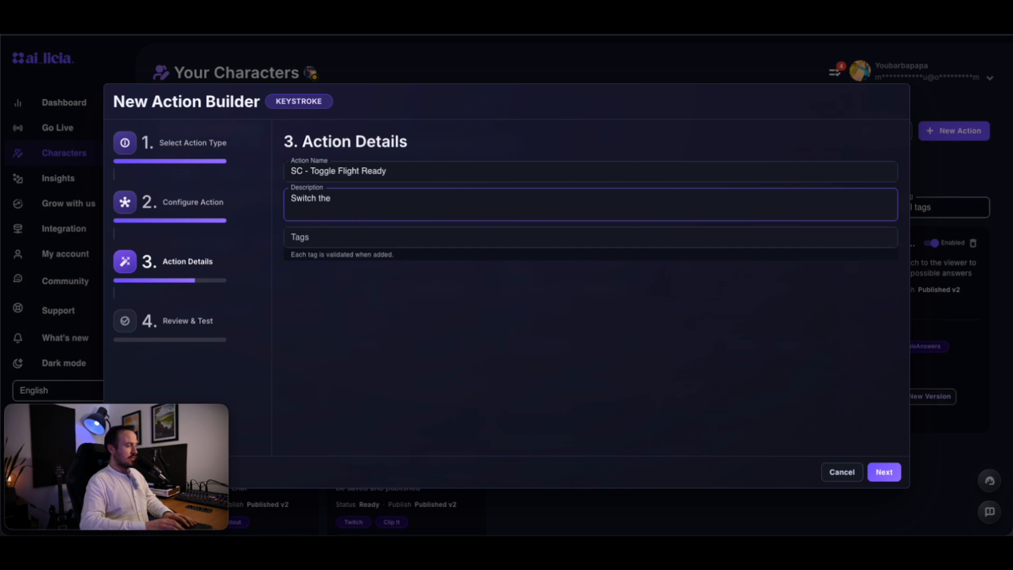
{"action": "type", "text": " entire"}
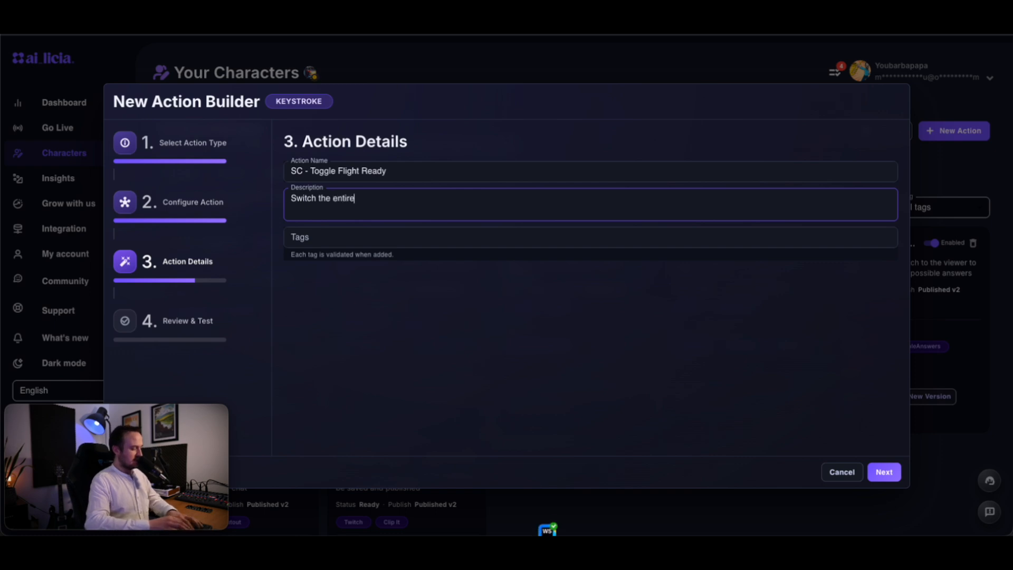
{"action": "type", "text": " ship system"}
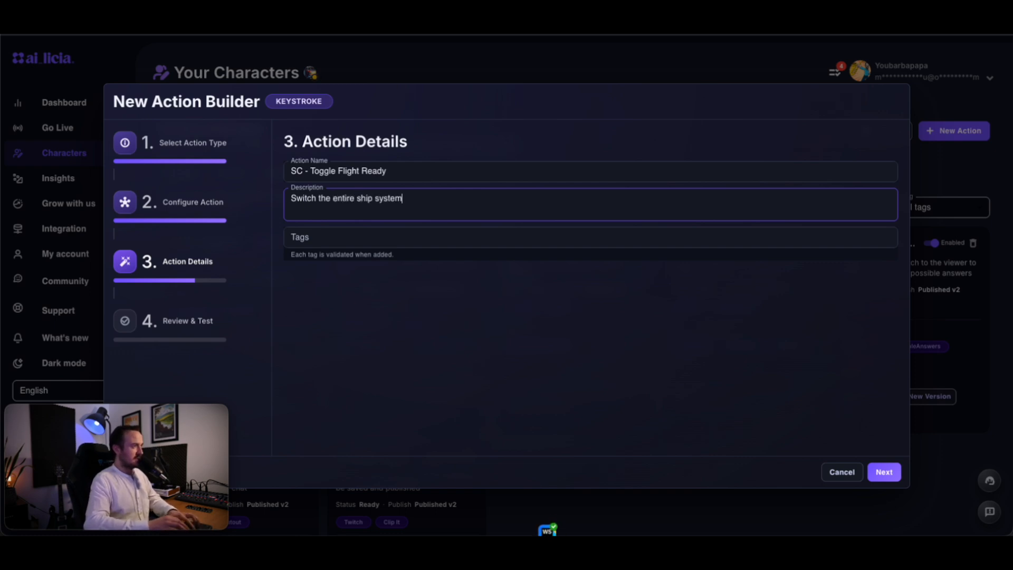
{"action": "type", "text": " on ()main po"}
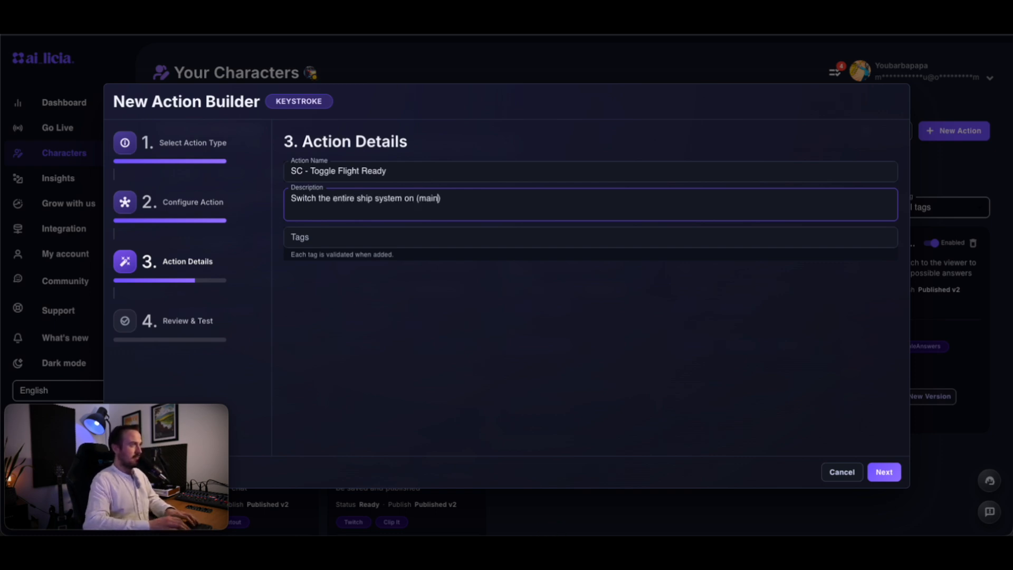
{"action": "type", "text": "wer and engines"}
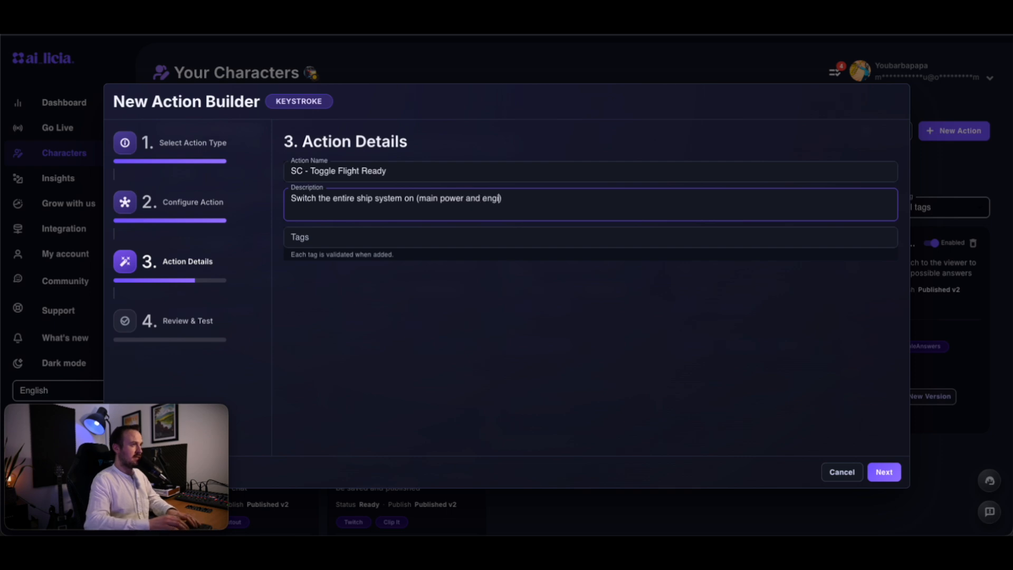
- Tag the action Star Citizen, Main Power and Engines
{"action": "key", "text": "Tab"}
{"action": "type", "text": "Sta"}
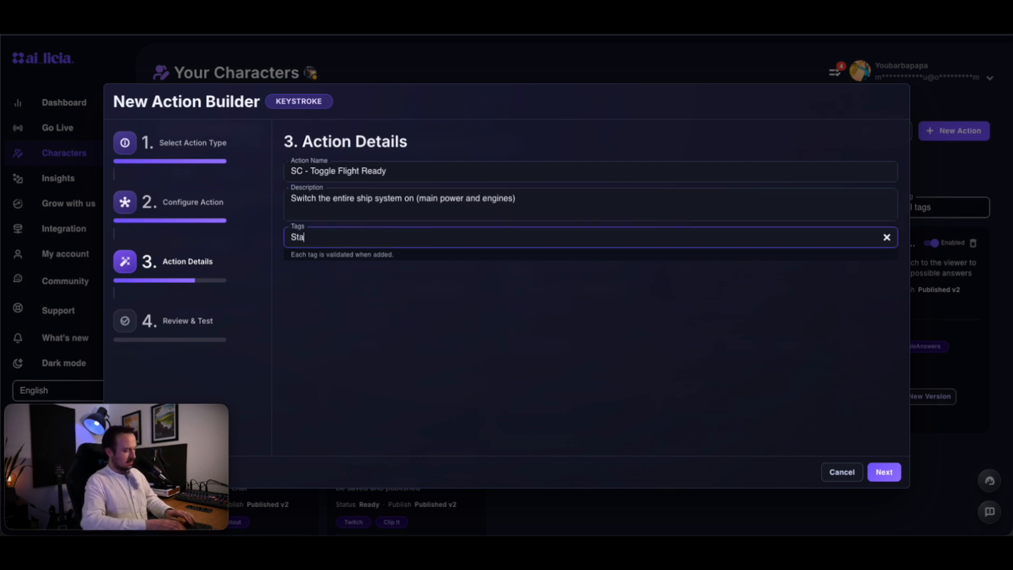
{"action": "type", "text": "r Citizen"}
{"action": "key", "text": "Return"}
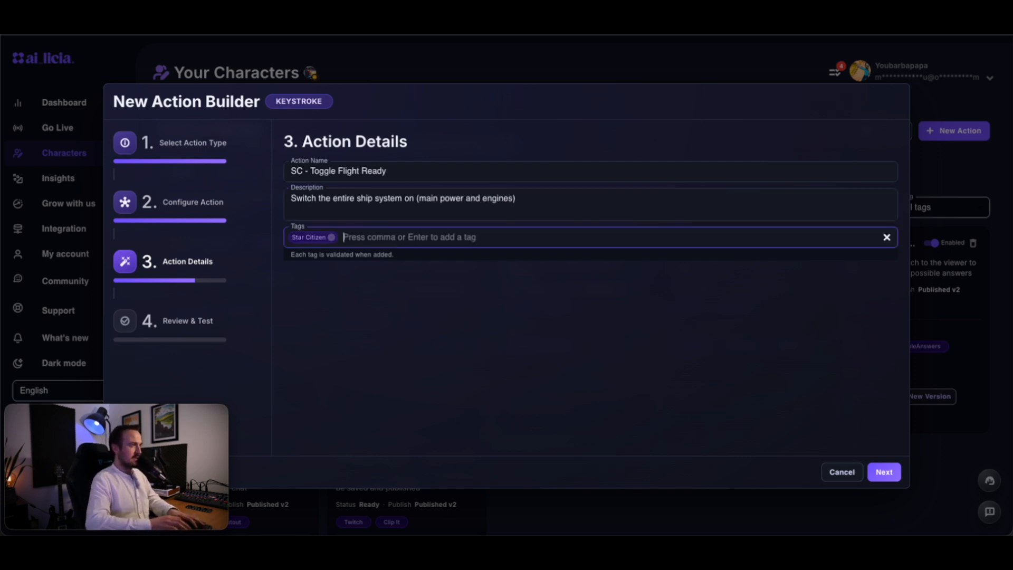
{"action": "type", "text": "M"}
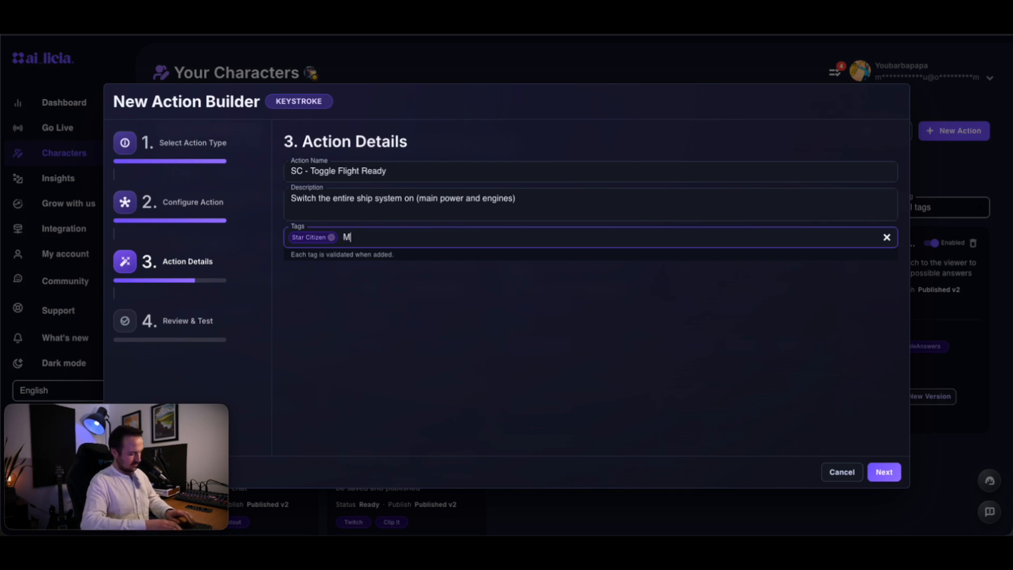
{"action": "type", "text": "ain Power"}
{"action": "key", "text": "Return"}
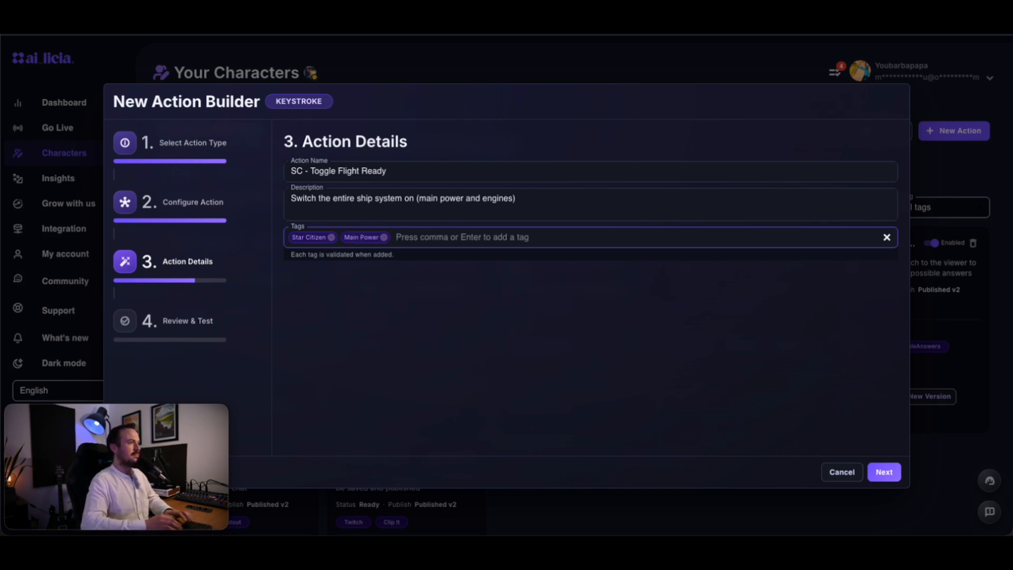
{"action": "type", "text": "Eng"}
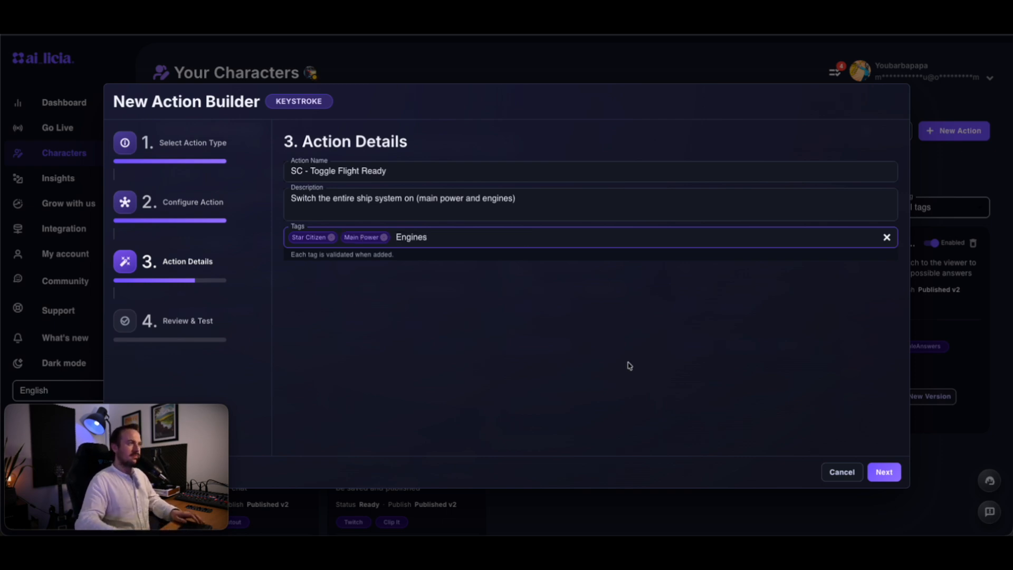
{"action": "type", "text": "ines"}
{"action": "left_click", "coordinate": [881, 472]}
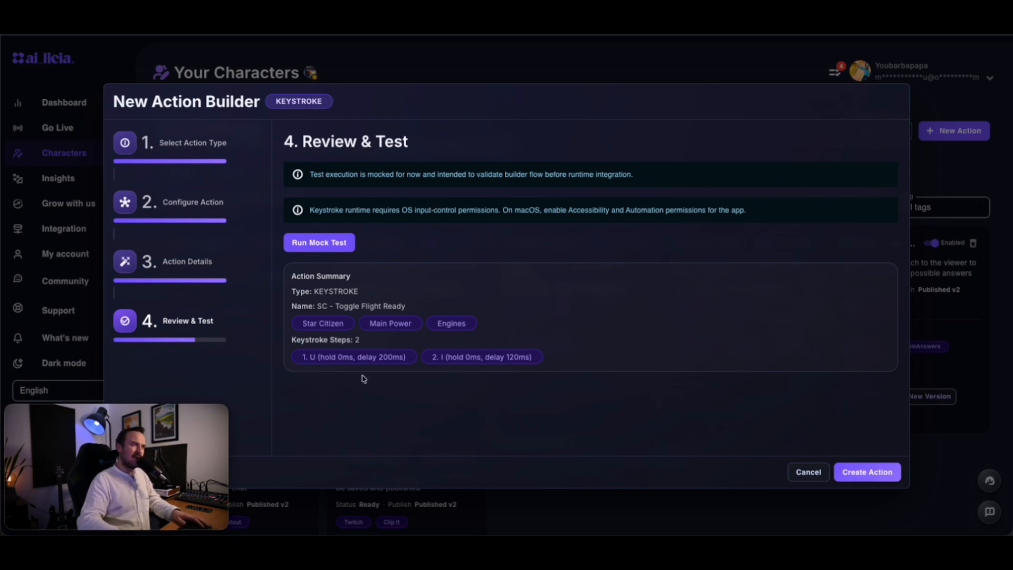
- Check the summary's U and I keystrokes and create the SC - Toggle Flight Ready action
{"action": "double_click", "coordinate": [312, 358]}
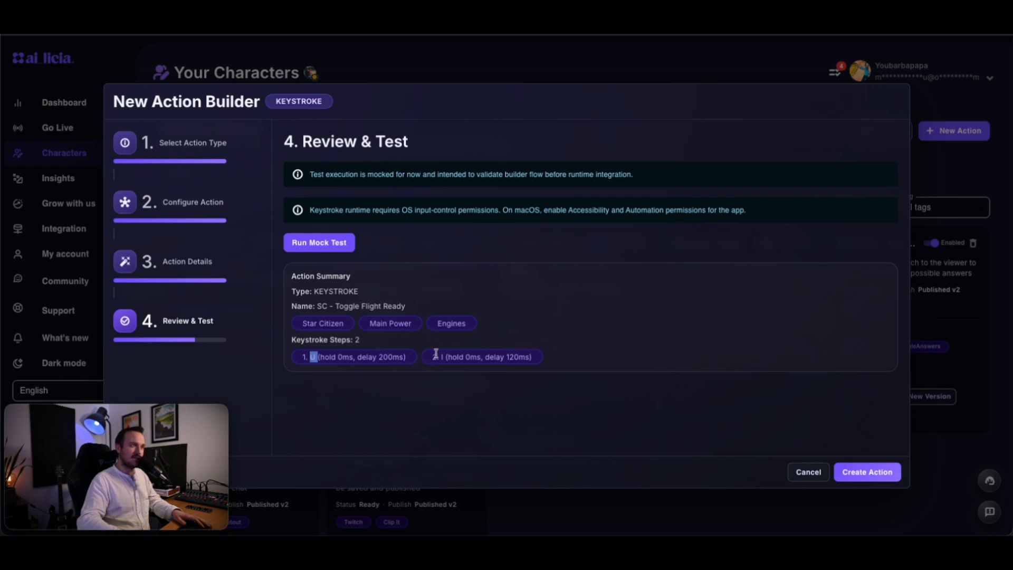
{"action": "left_click_drag", "start_coordinate": [436, 356], "coordinate": [450, 356]}
{"action": "left_click", "coordinate": [510, 357]}
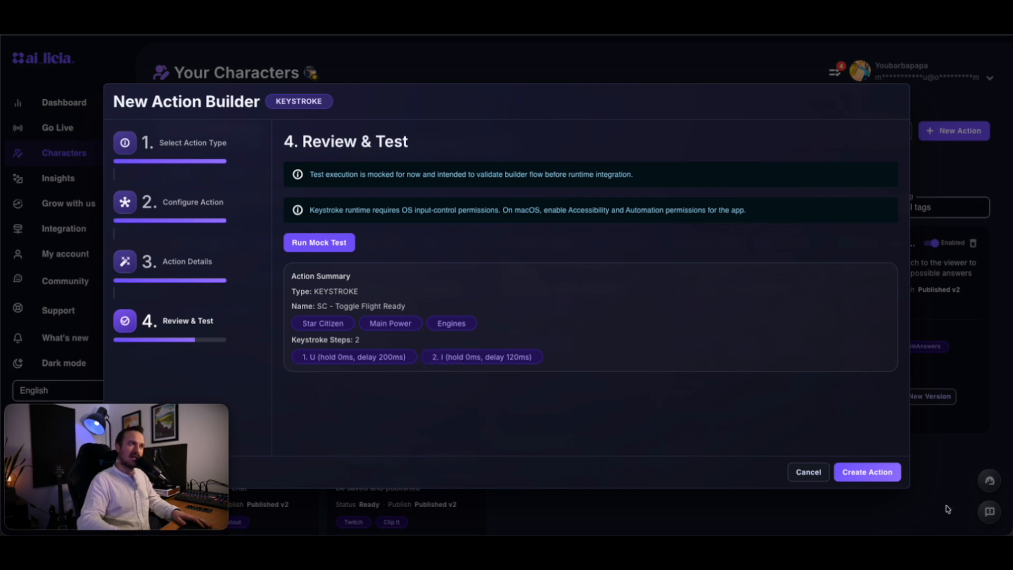
{"action": "left_click", "coordinate": [883, 478]}
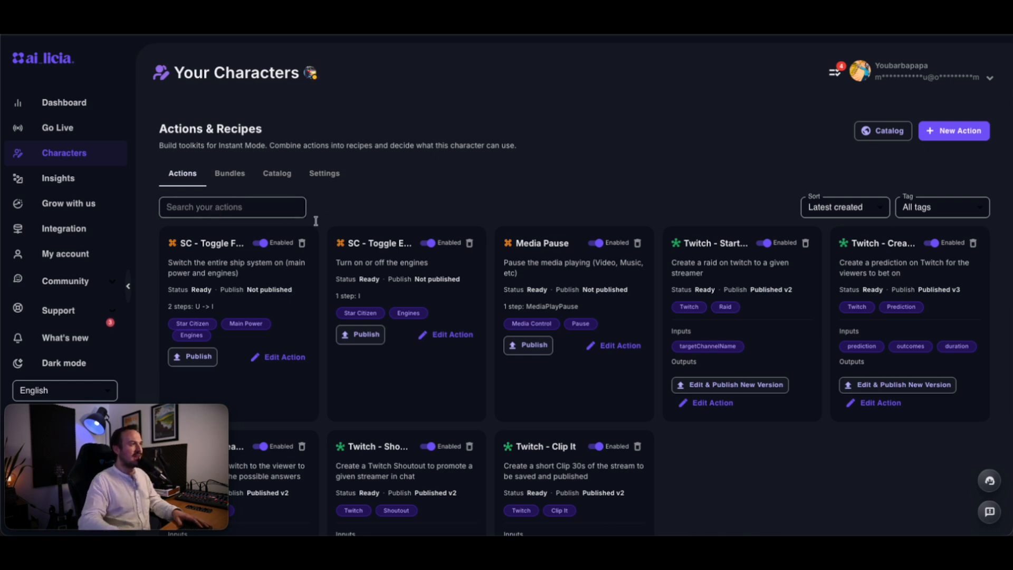
{"action": "left_click", "coordinate": [182, 208]}
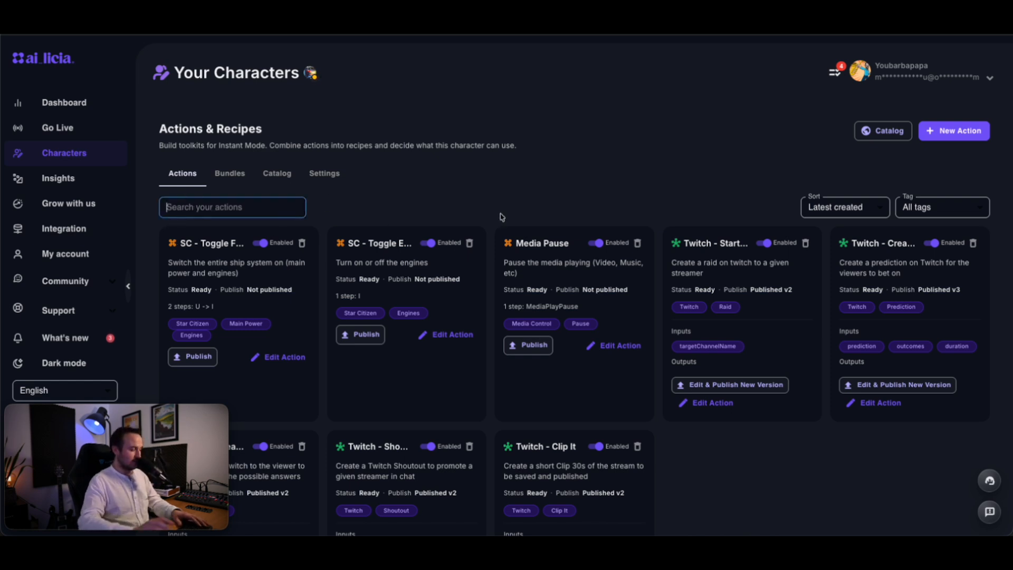
{"action": "type", "text": "SC"}
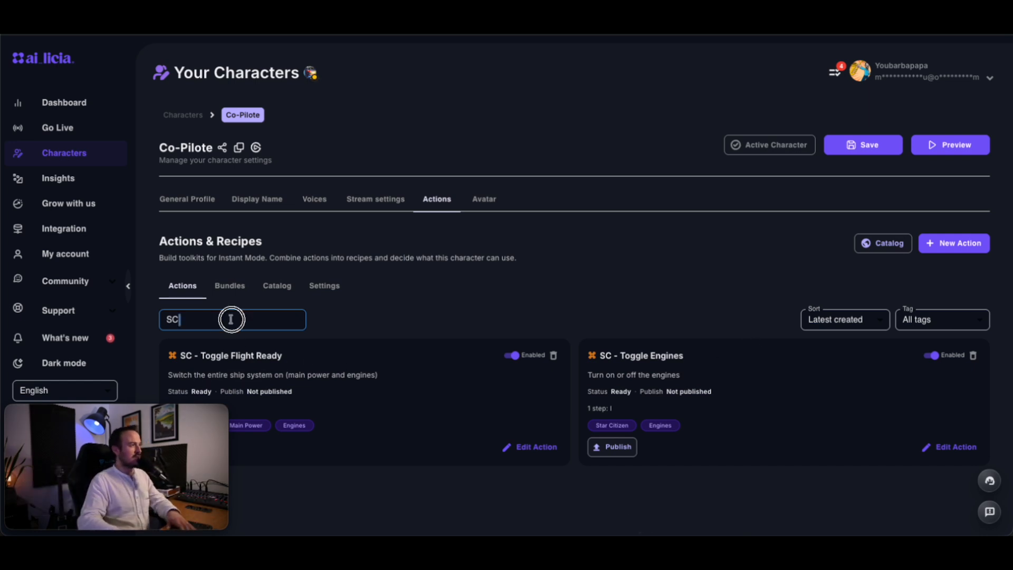
{"action": "key", "text": "BackSpace"}
{"action": "key", "text": "BackSpace"}
{"action": "left_click", "coordinate": [972, 321]}
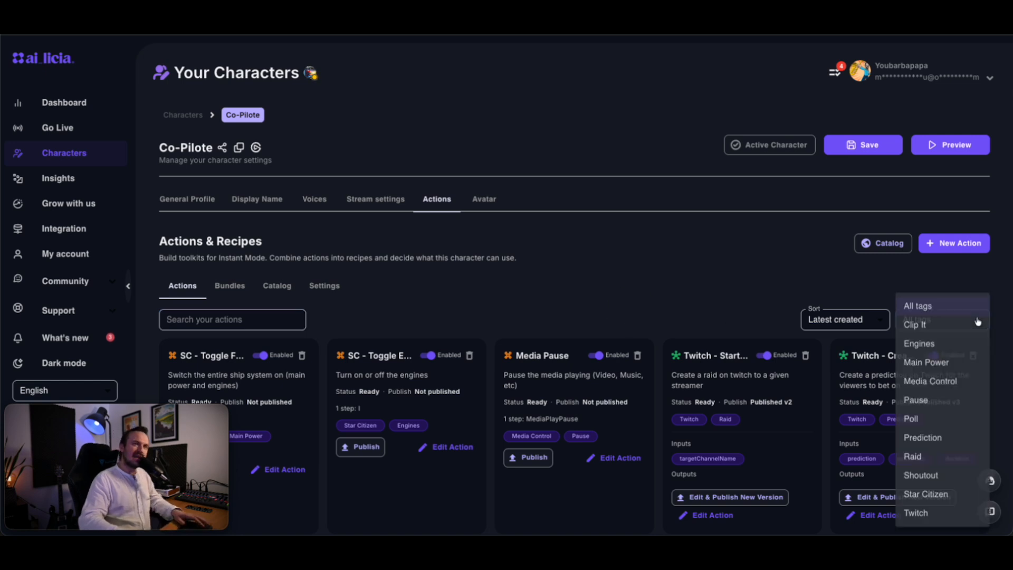
{"action": "left_click", "coordinate": [953, 346]}
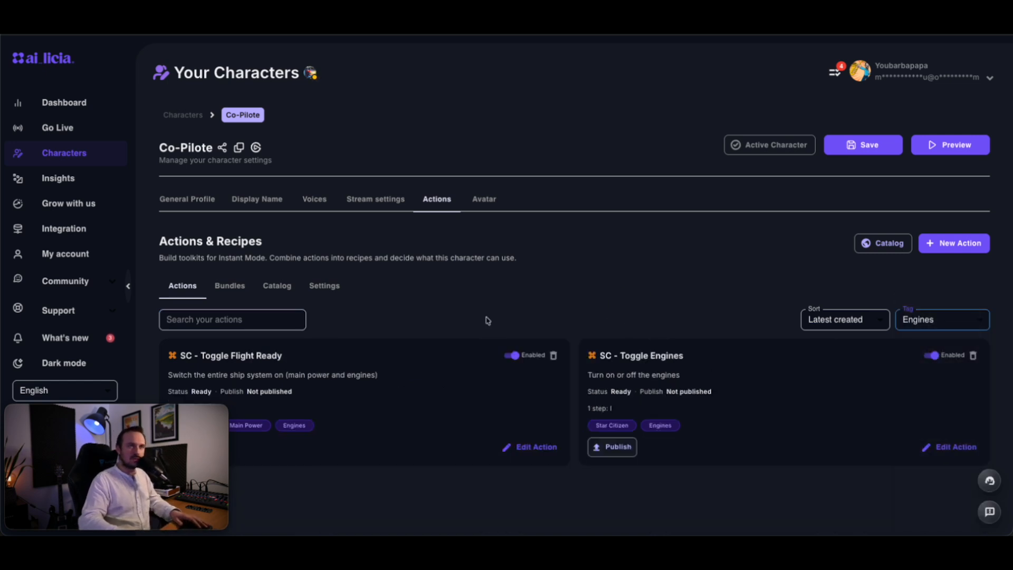
{"action": "left_click", "coordinate": [967, 326]}
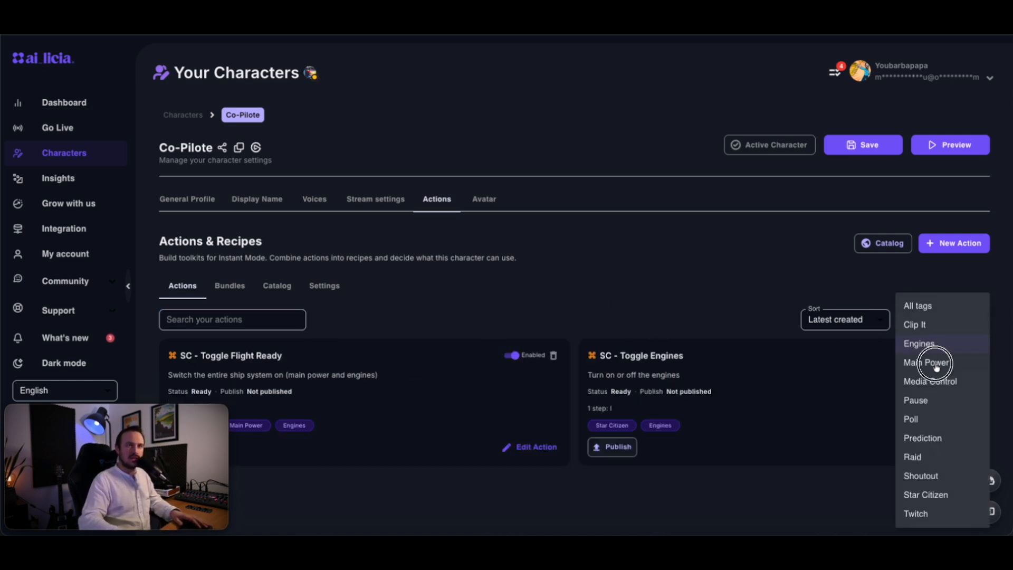
{"action": "left_click", "coordinate": [937, 363]}
{"action": "left_click", "coordinate": [950, 321]}
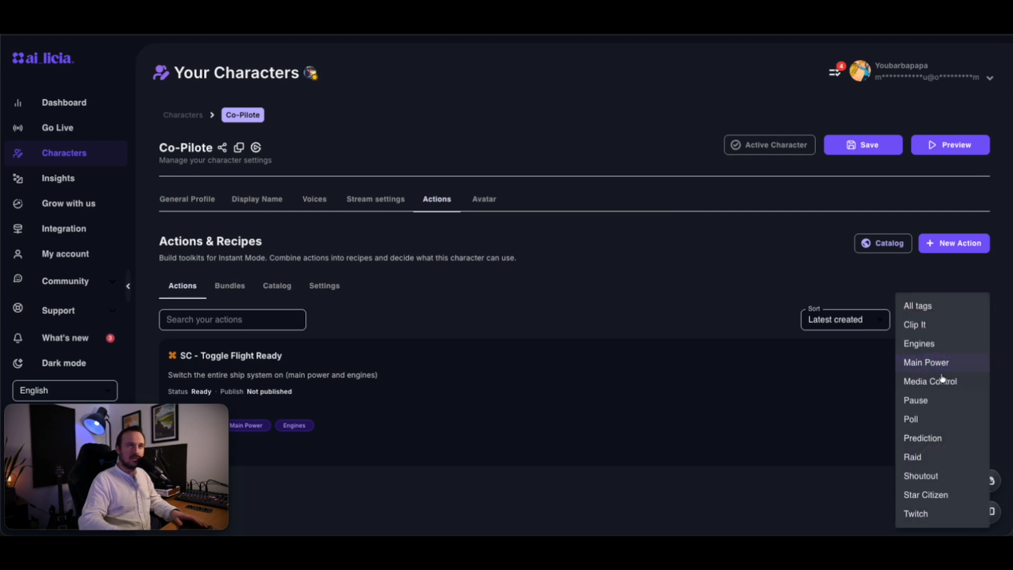
{"action": "left_click", "coordinate": [941, 383]}
{"action": "left_click", "coordinate": [954, 322]}
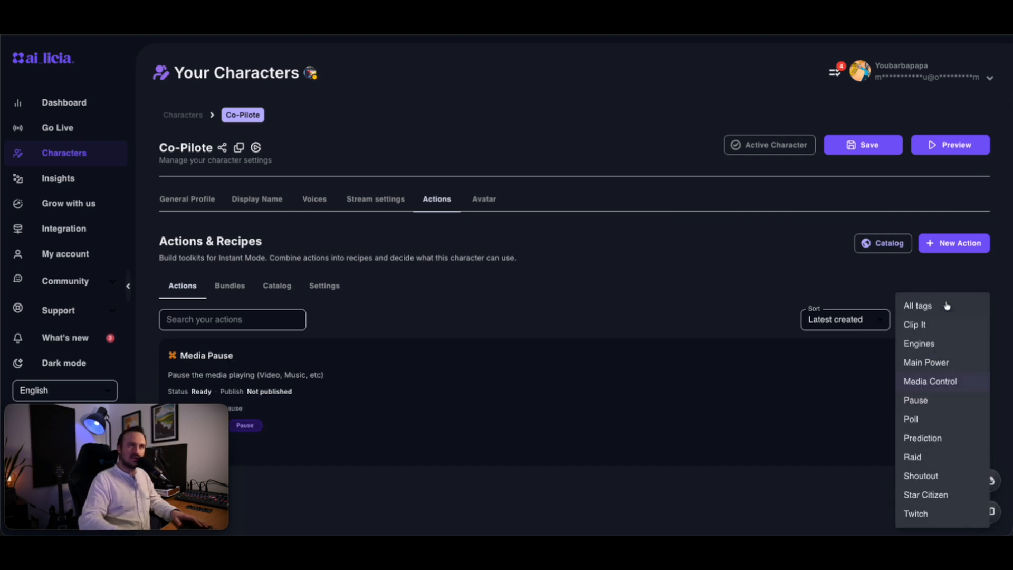
{"action": "left_click", "coordinate": [942, 306]}
{"action": "scroll", "coordinate": [453, 316], "scroll_direction": "down", "scroll_amount": 4}
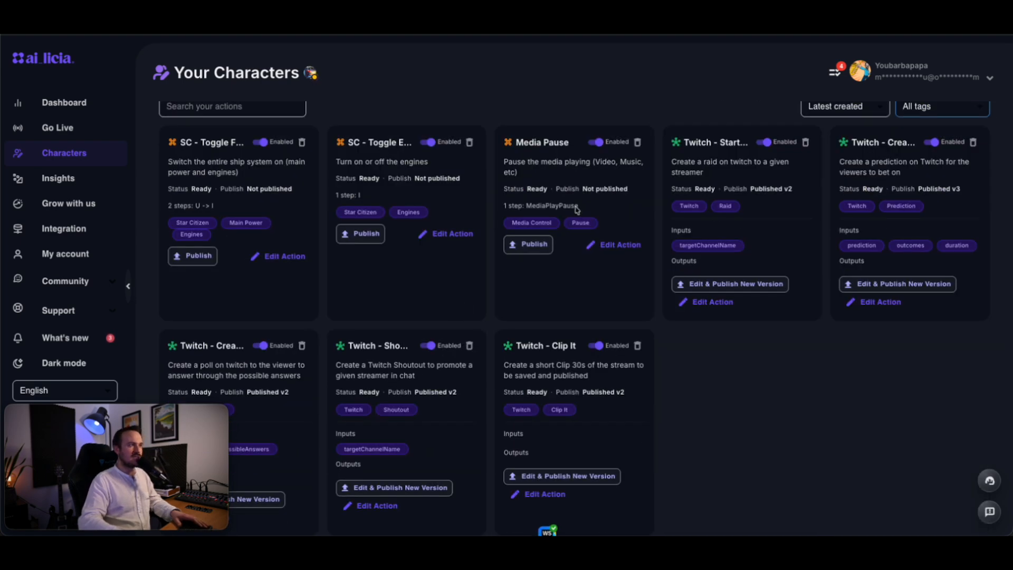
{"action": "scroll", "coordinate": [687, 399], "scroll_direction": "up", "scroll_amount": 4}
{"action": "scroll", "coordinate": [668, 411], "scroll_direction": "down", "scroll_amount": 4}
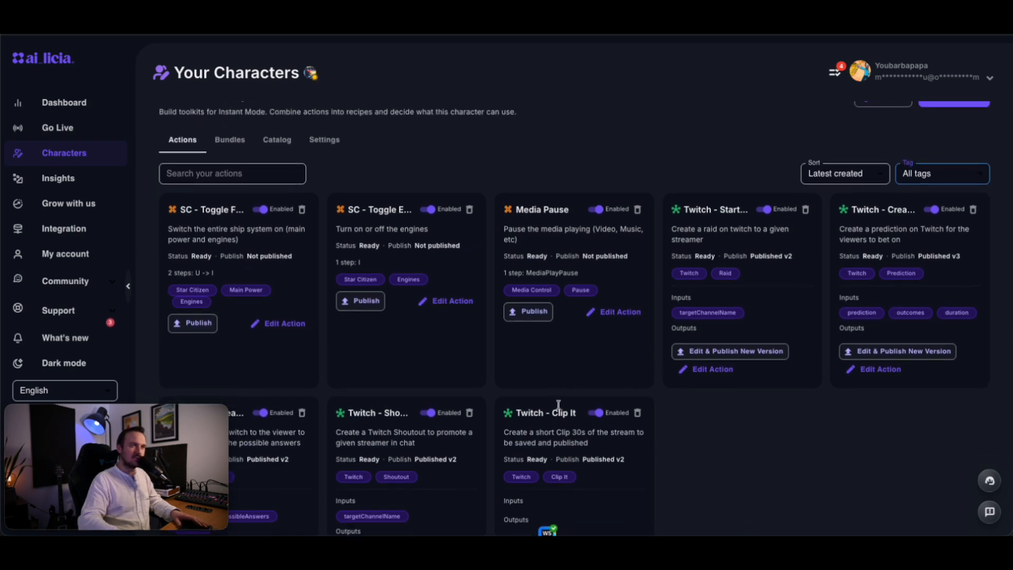
{"action": "scroll", "coordinate": [664, 416], "scroll_direction": "up", "scroll_amount": 4}
{"action": "left_click", "coordinate": [845, 320]}
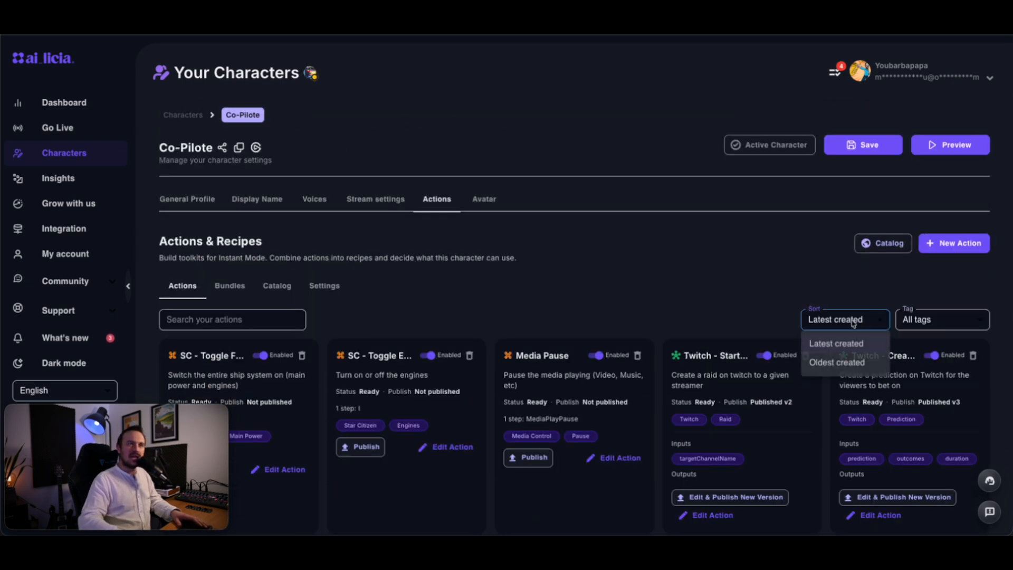
{"action": "left_click", "coordinate": [833, 364]}
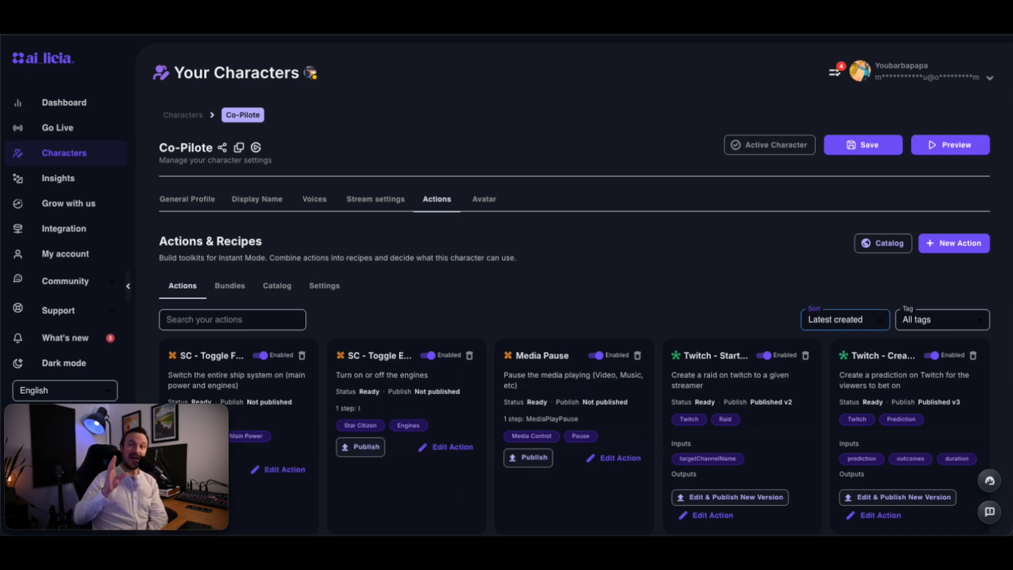